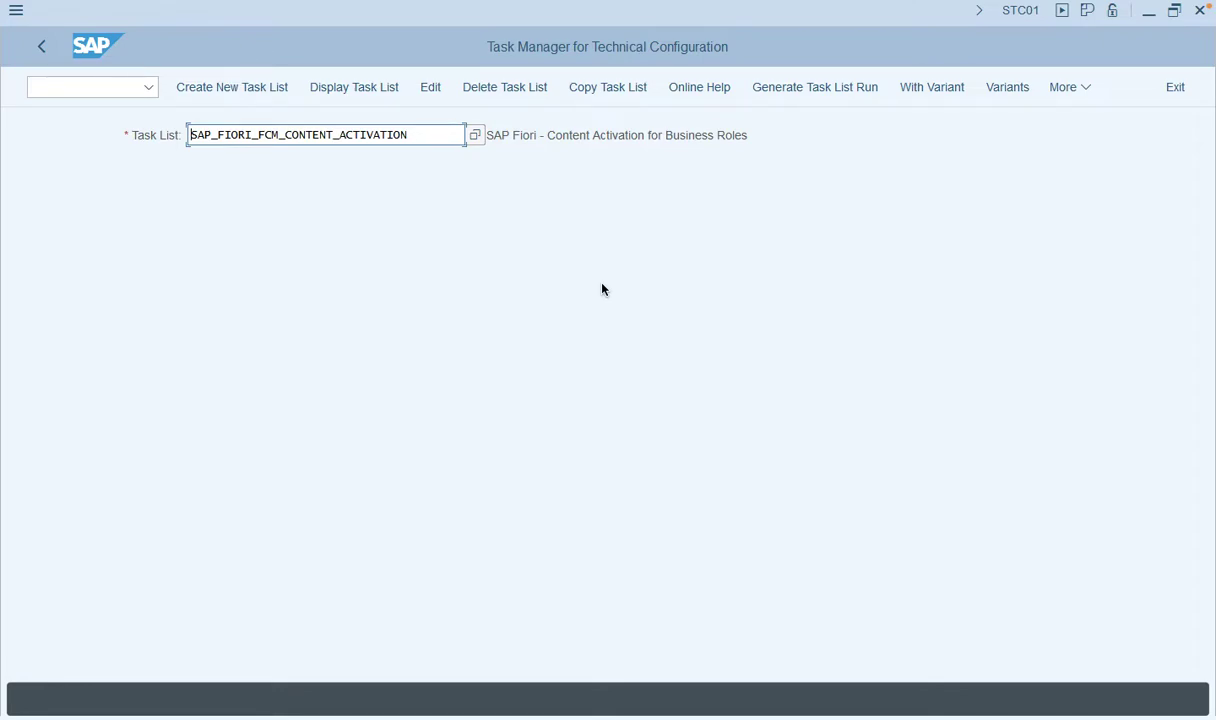
- Switch from the SAP task manager to the Spaces and Pages Excel workbook
click(272, 666)
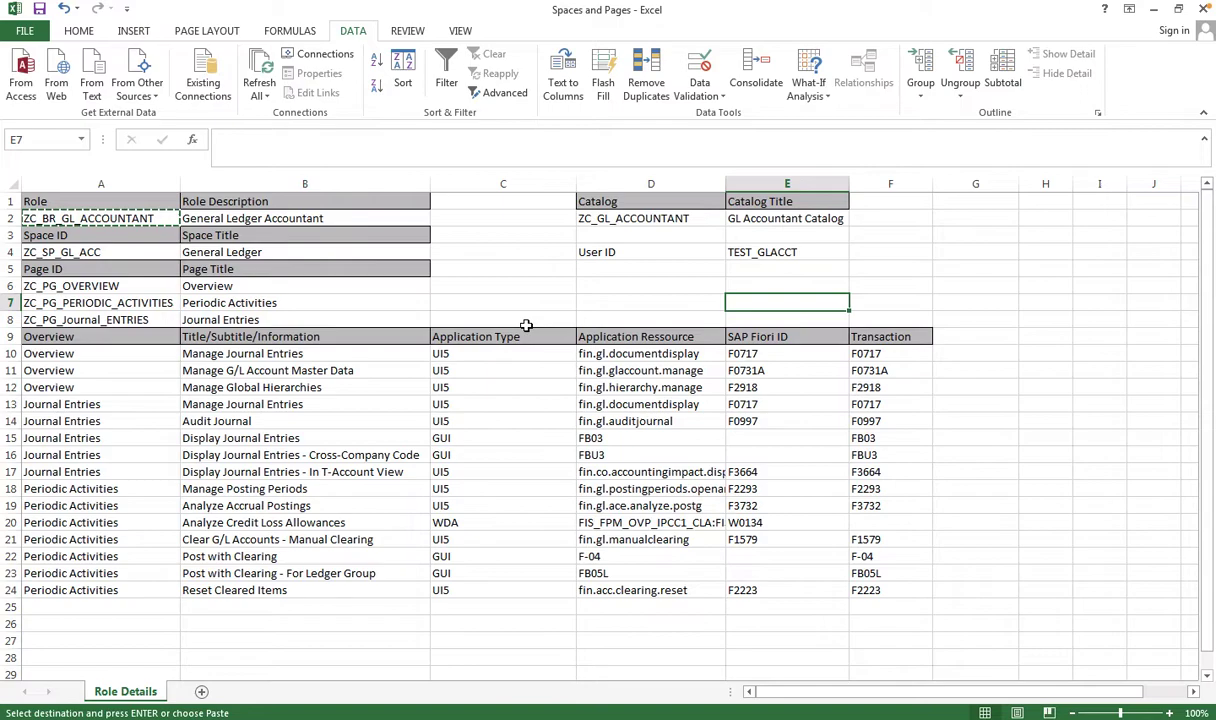
click(156, 220)
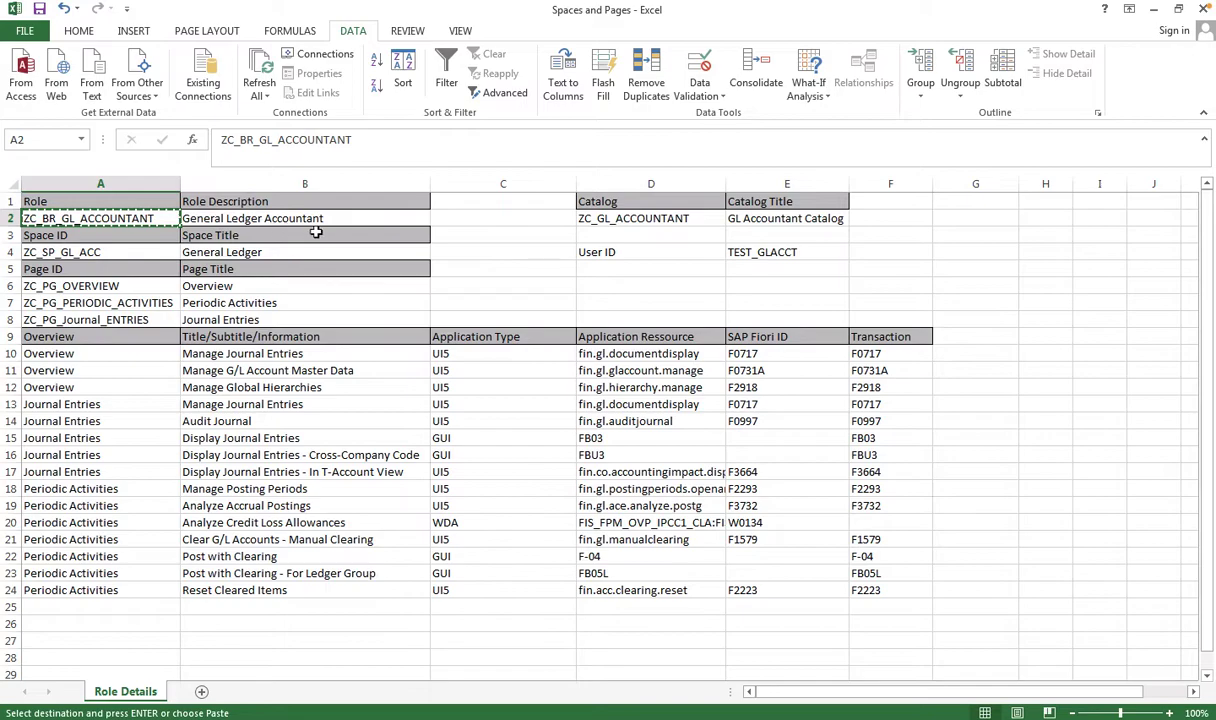
click(130, 236)
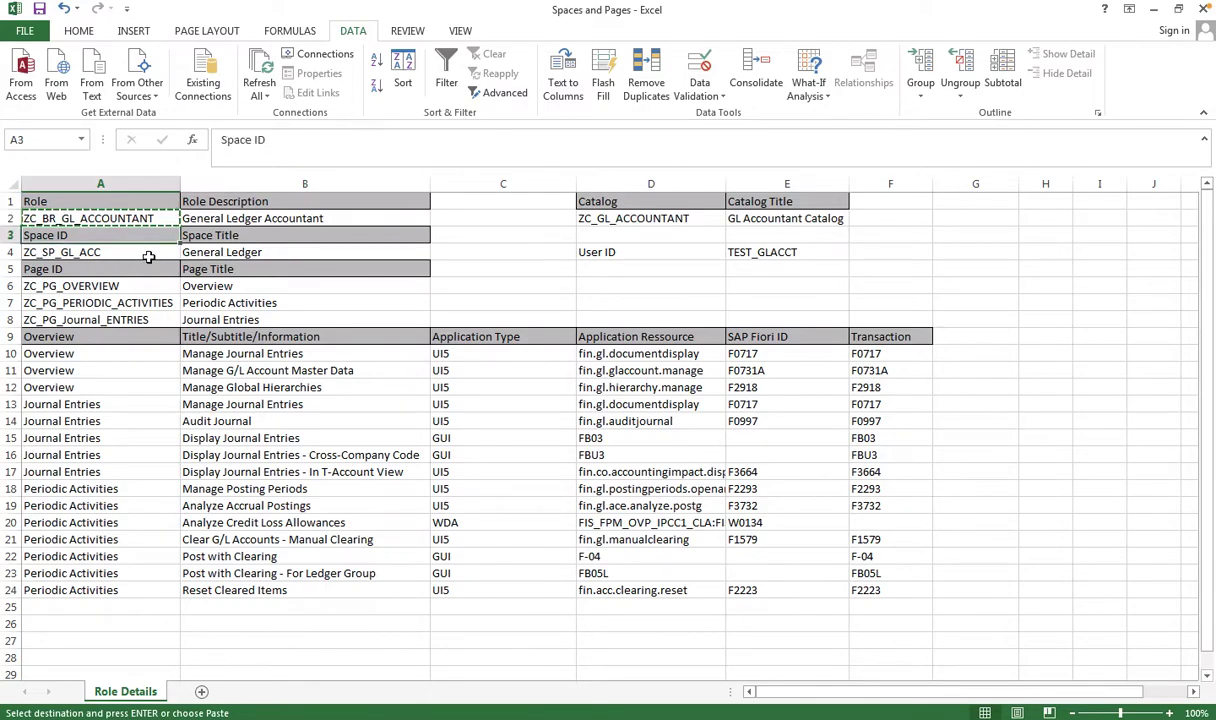
click(148, 257)
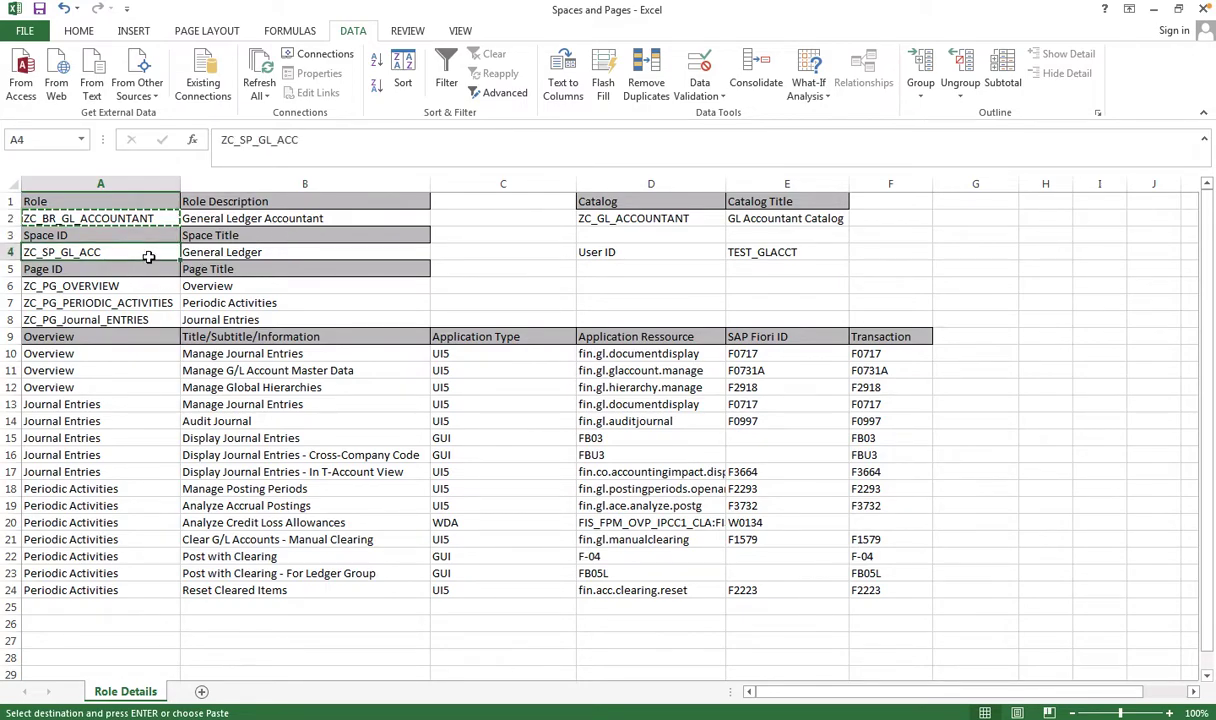
click(278, 251)
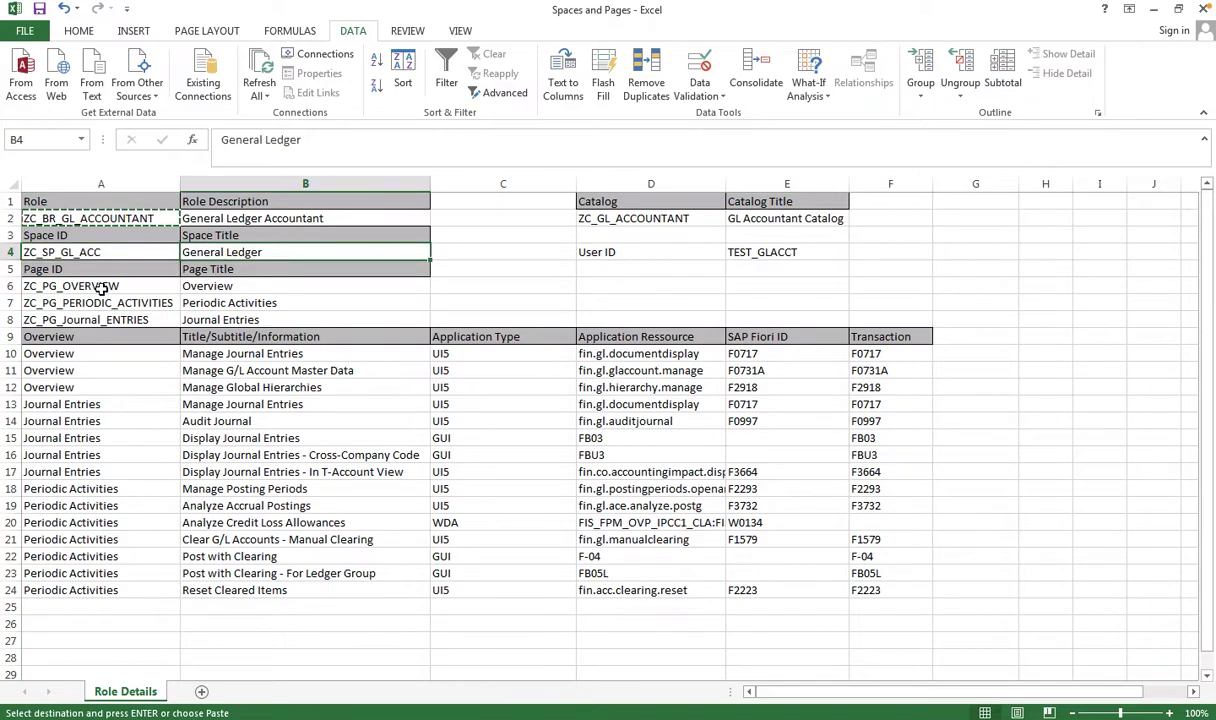
drag(122, 286, 120, 317)
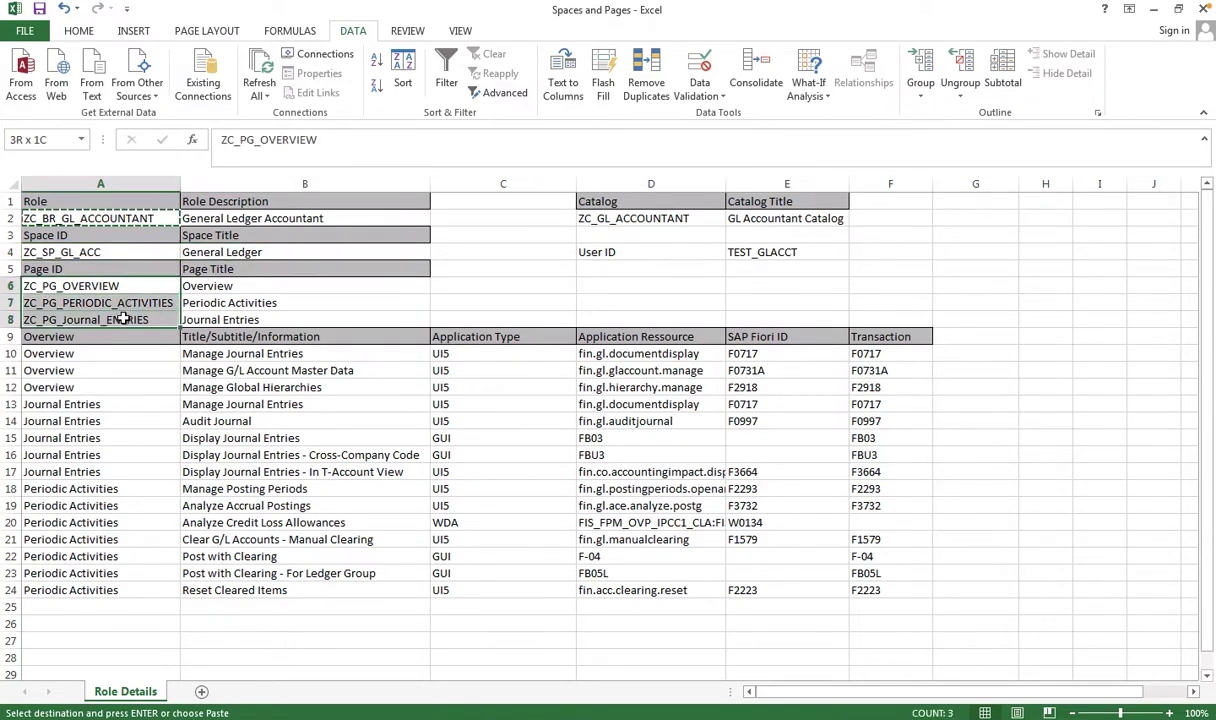
click(104, 250)
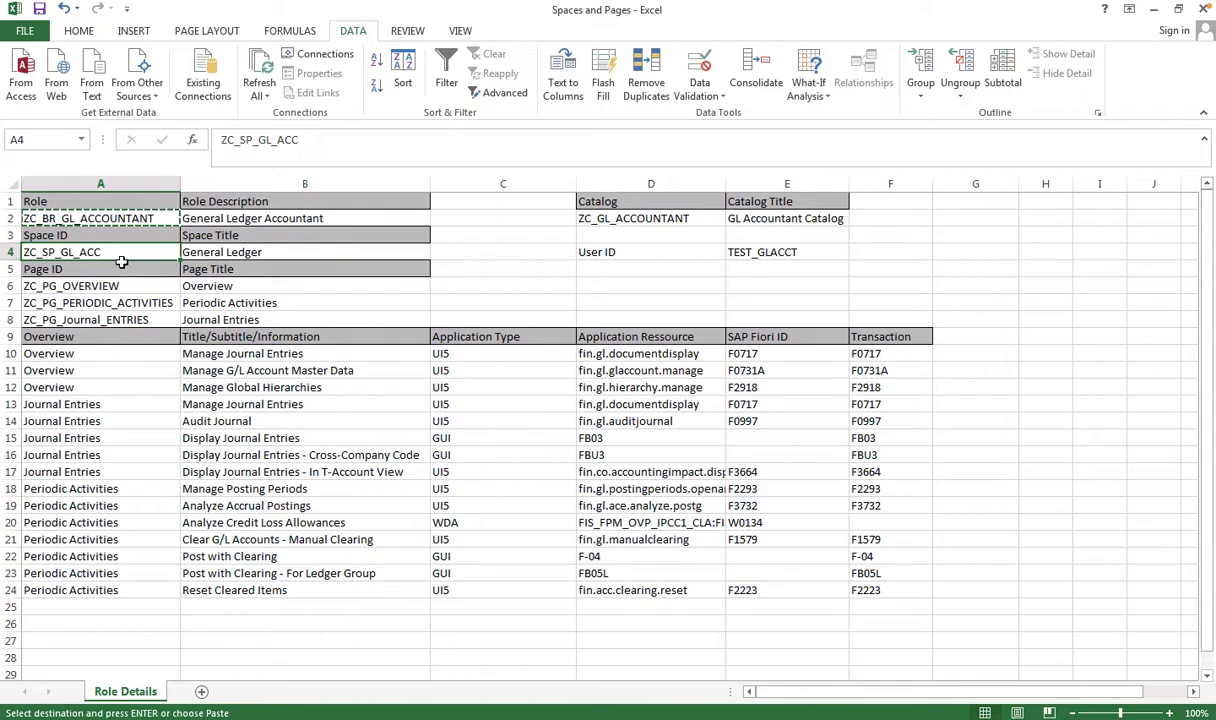
click(310, 287)
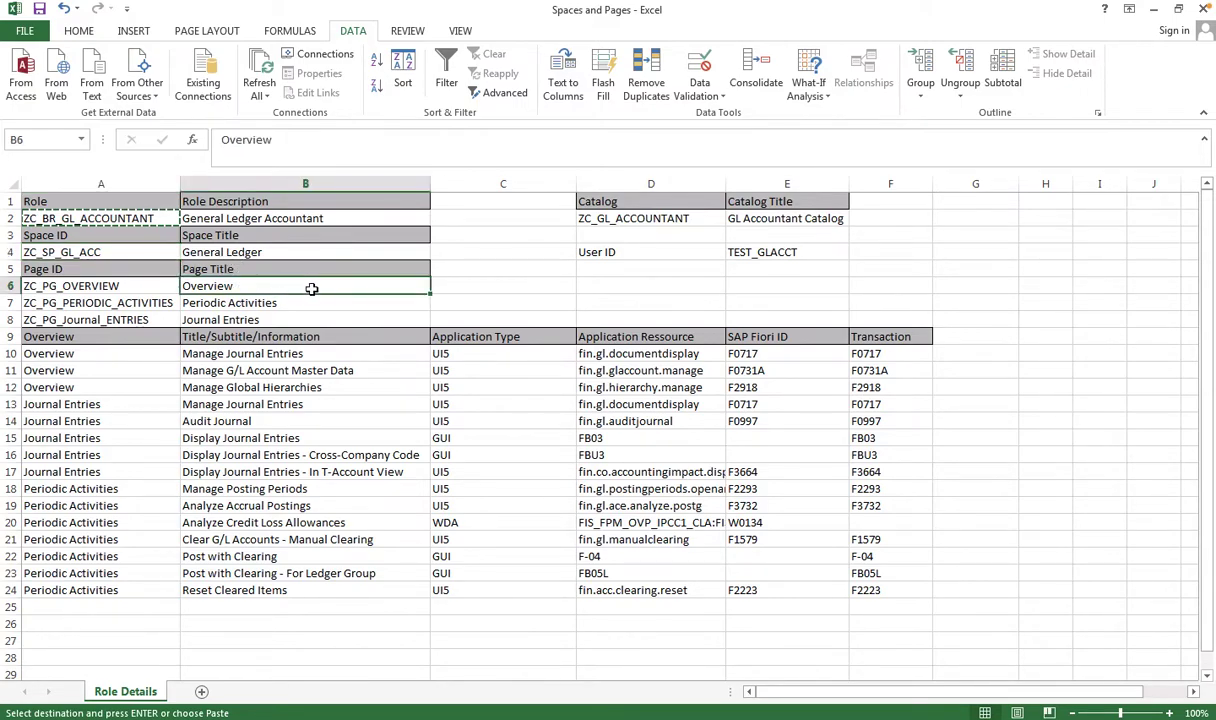
click(302, 305)
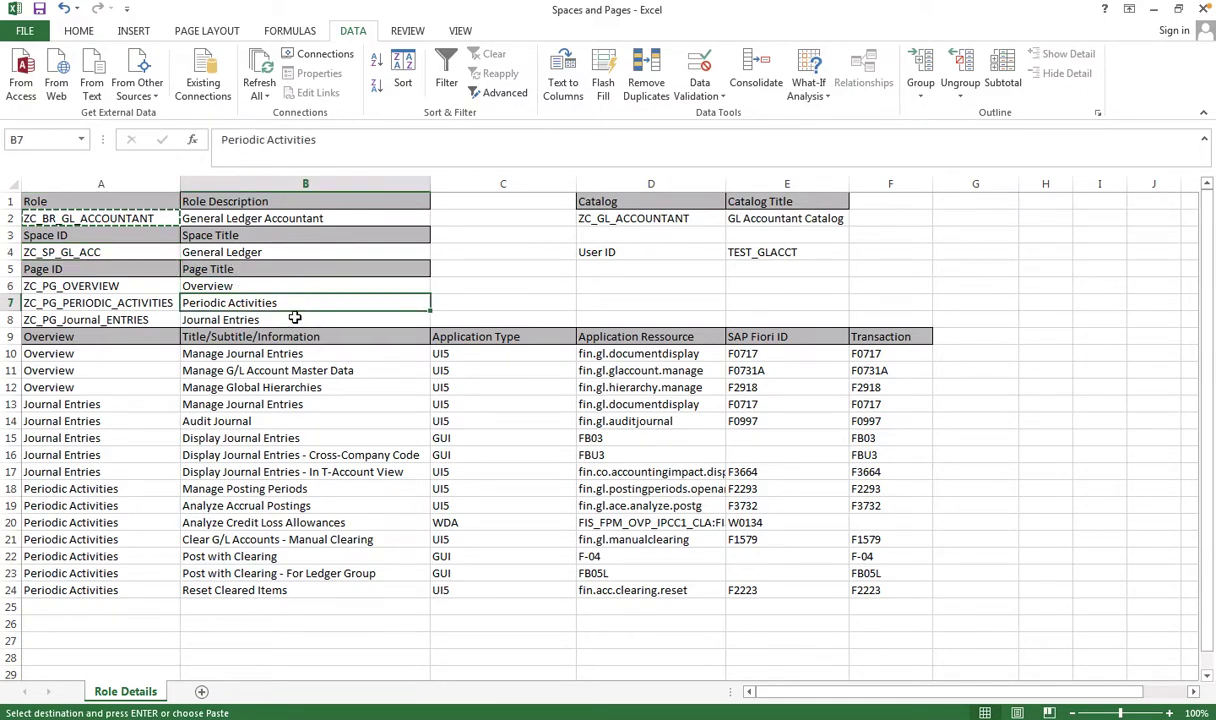
click(288, 322)
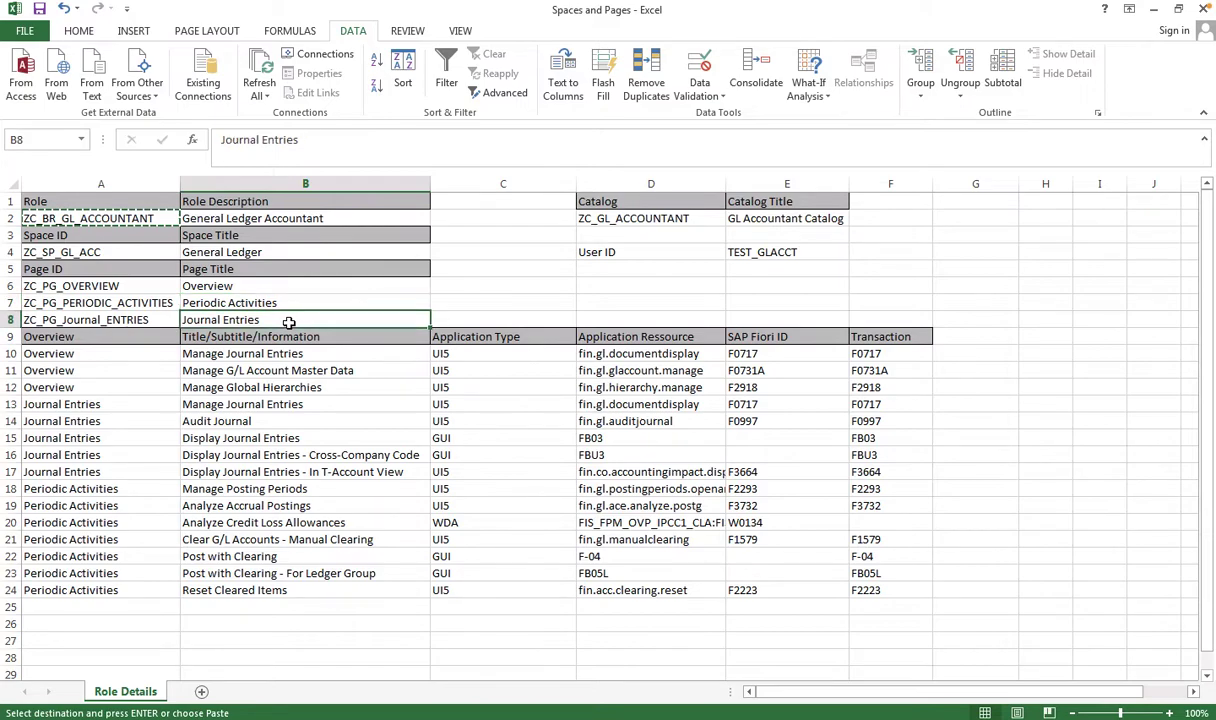
drag(60, 354, 60, 370)
drag(101, 465, 881, 596)
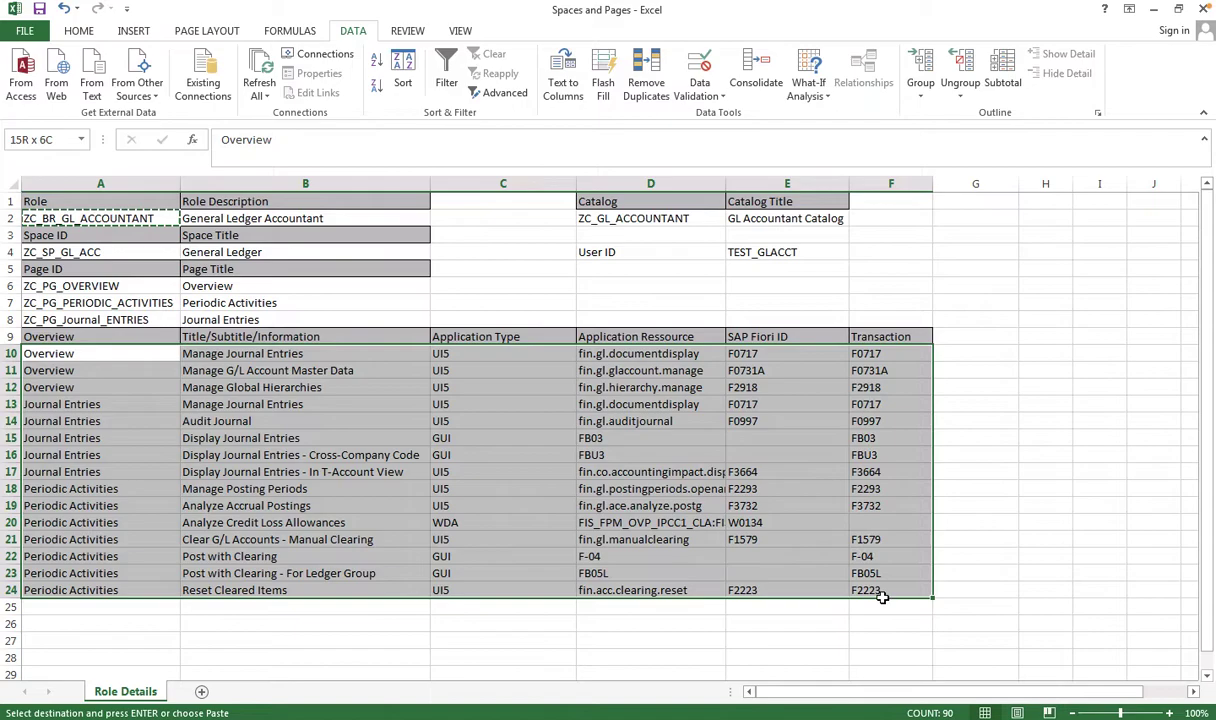
click(705, 304)
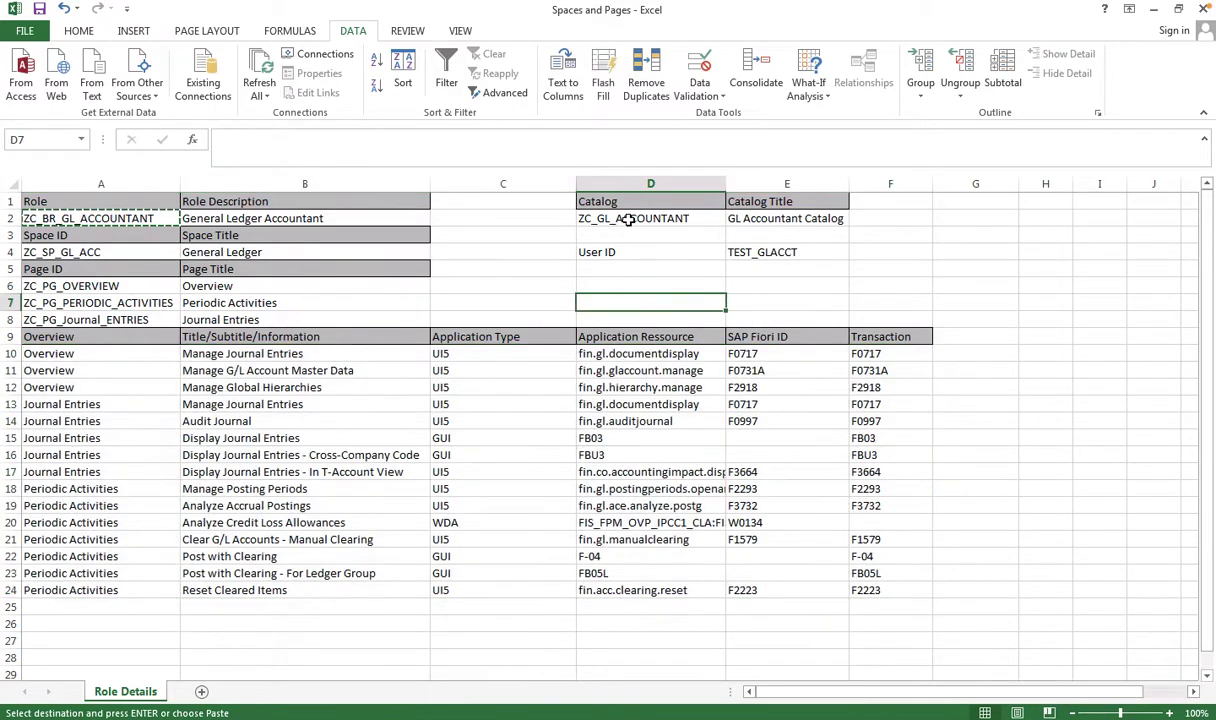
click(628, 220)
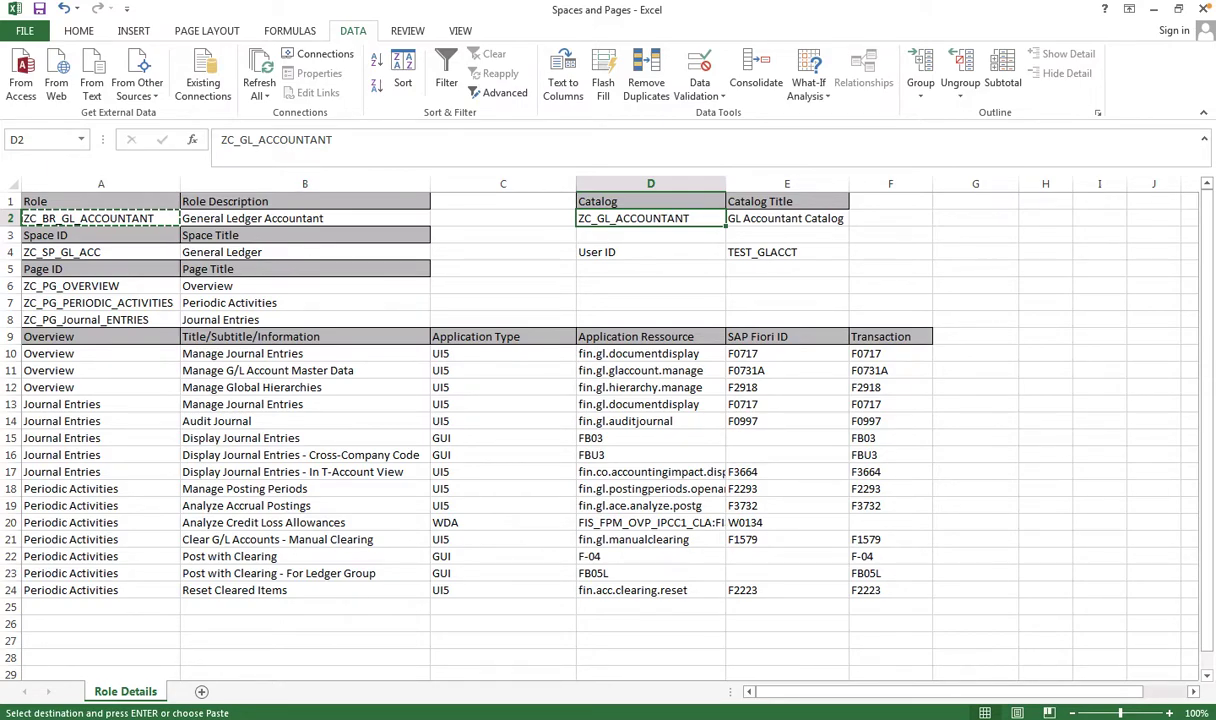
- Generate a content activation task list run and copy role ID ZC_BR_GL_ACCOUNTANT from the workbook
click(245, 700)
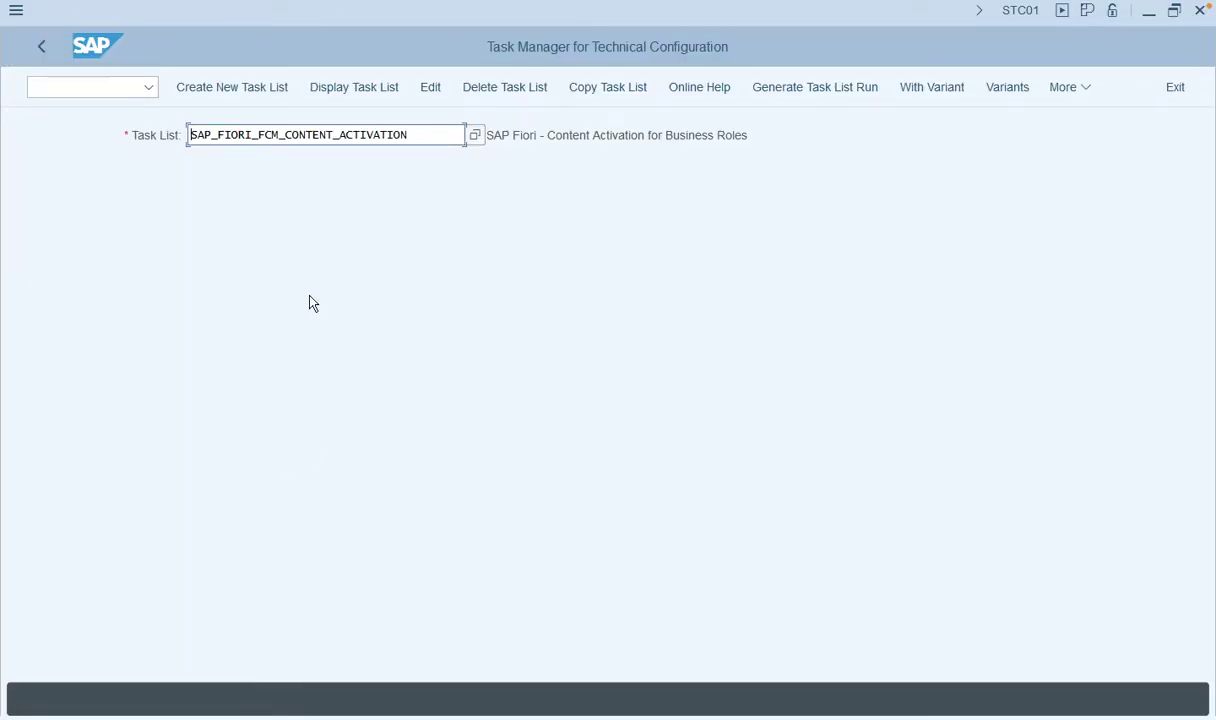
click(803, 95)
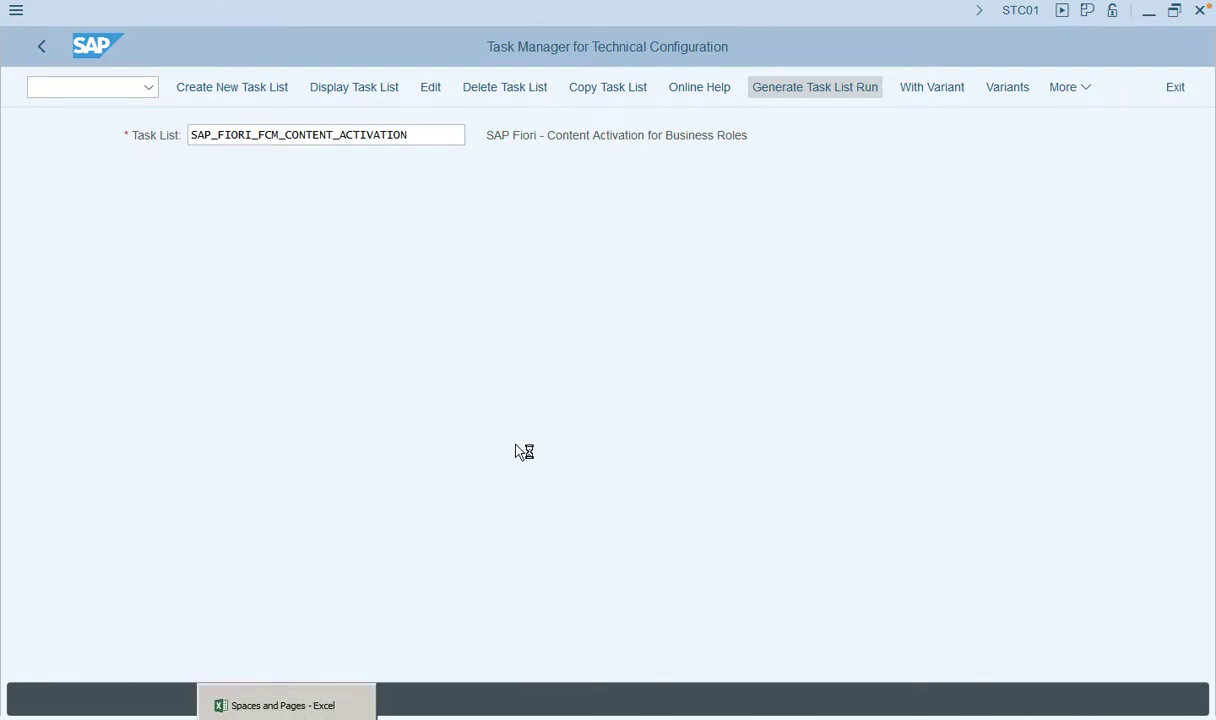
click(325, 701)
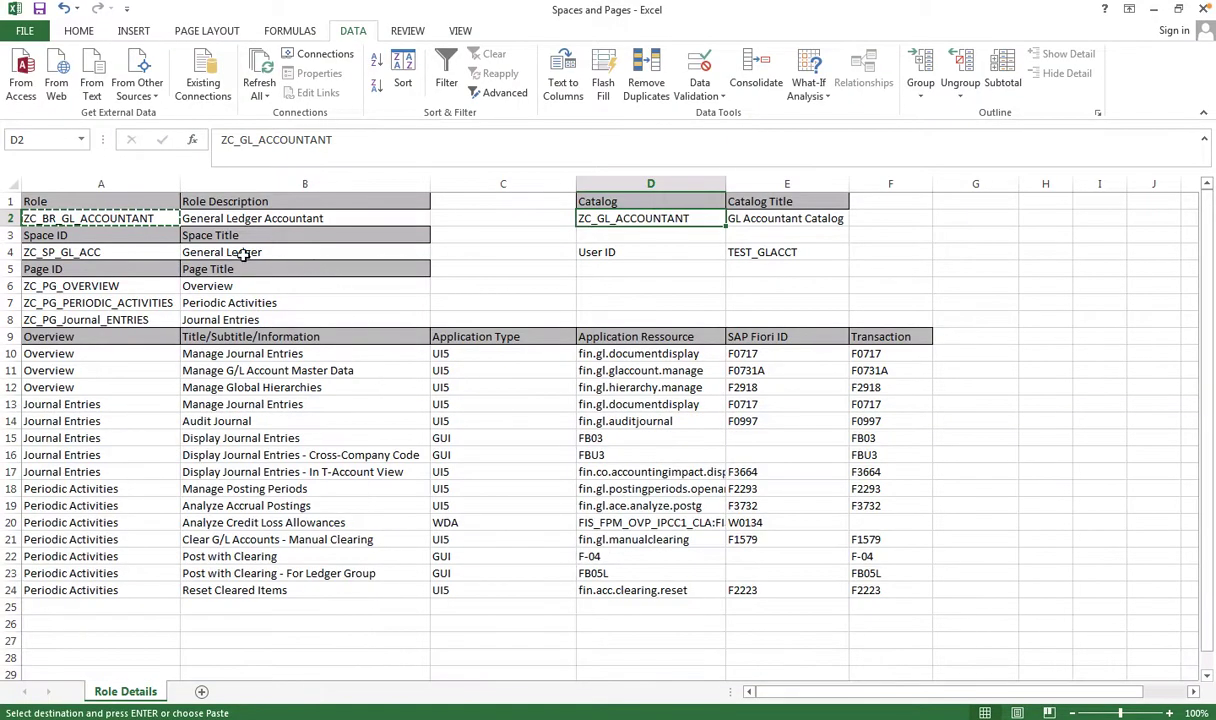
click(137, 217)
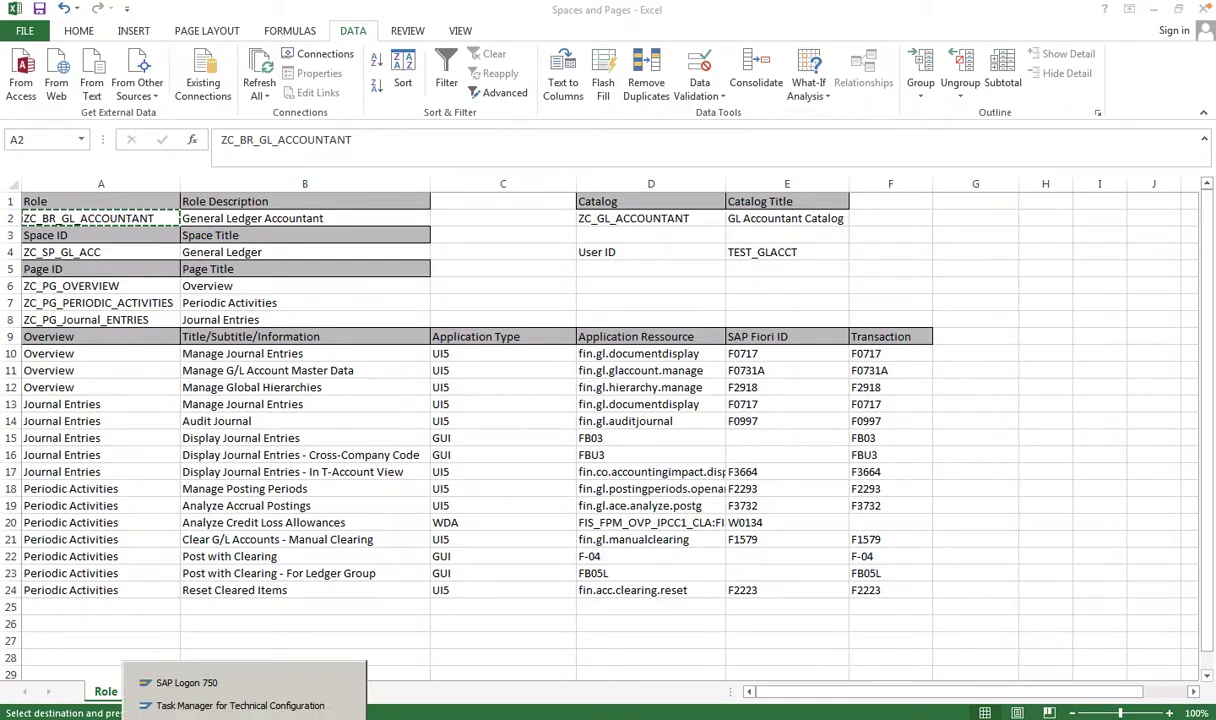
- Filter the FLP content activation roles to ZC_BR_GL_ACCOUNTANT, select it, and save the selection
click(200, 676)
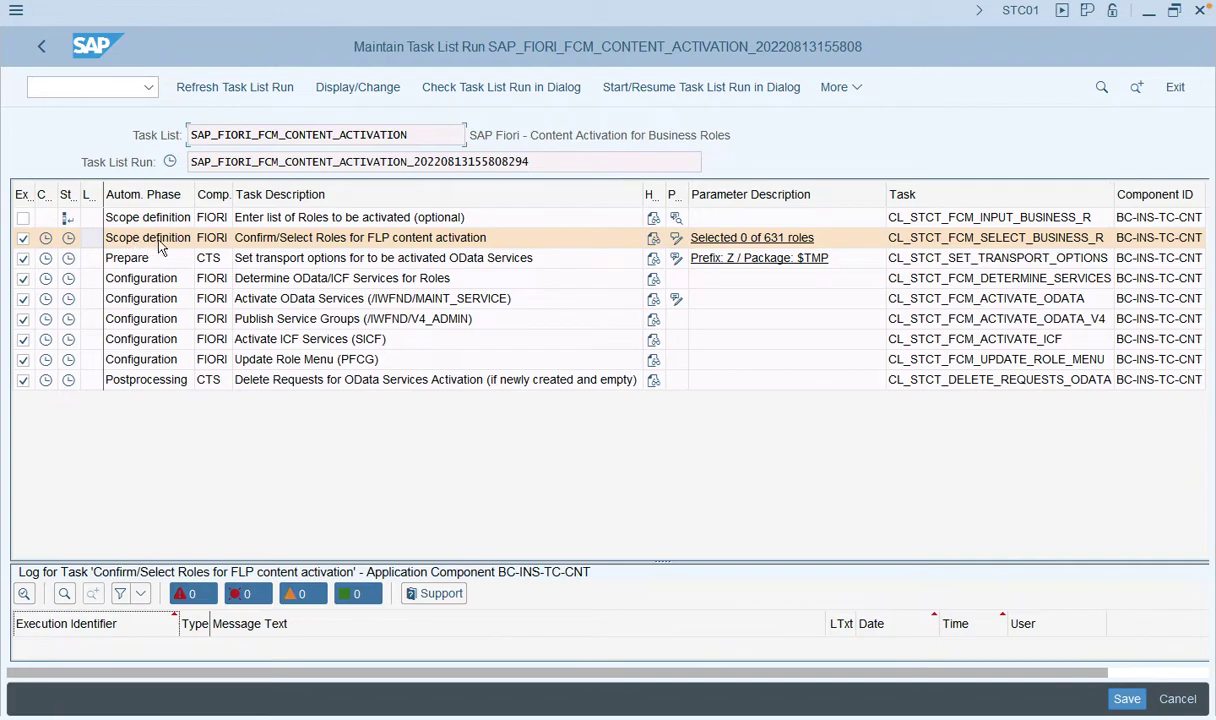
click(672, 242)
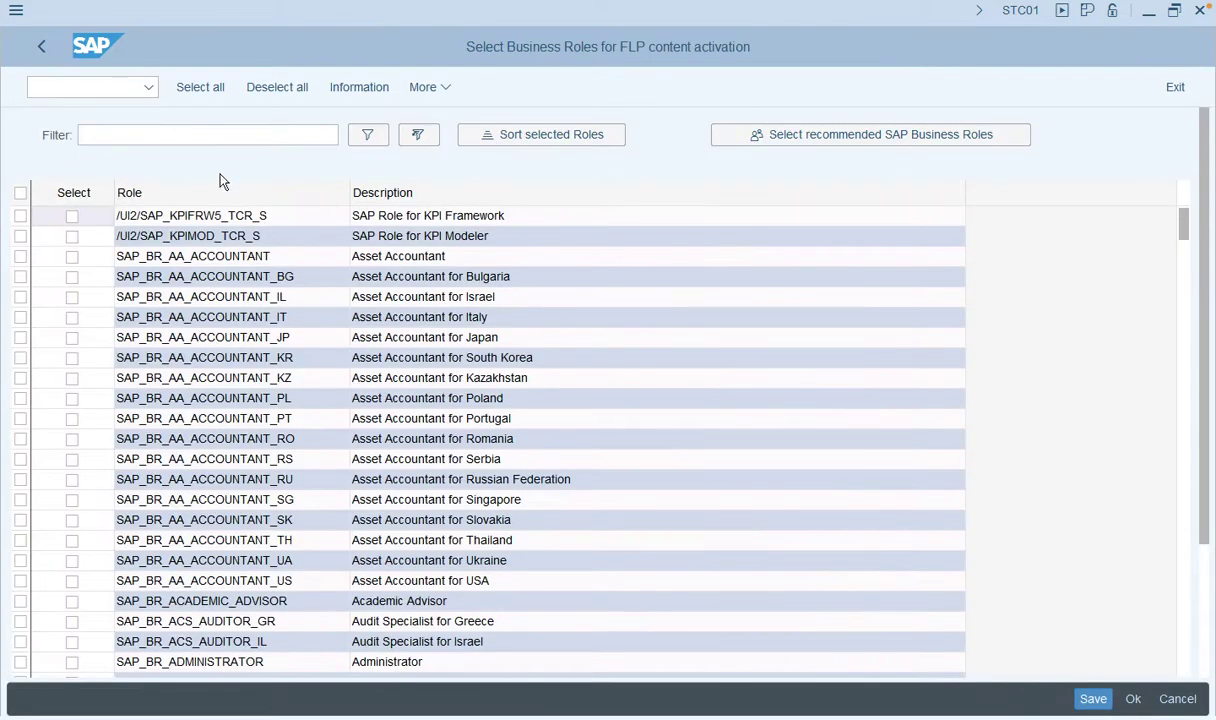
click(166, 137)
text(ZC_BR_GL_ACCOUNTANT)
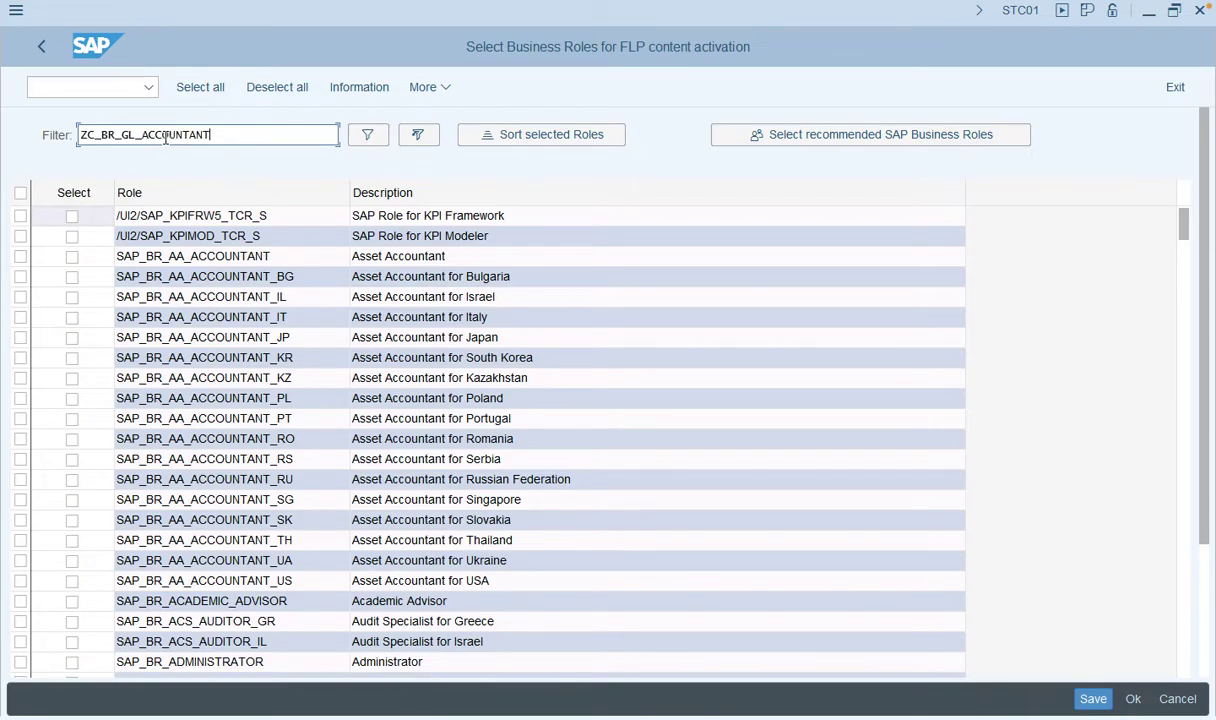
key(Return)
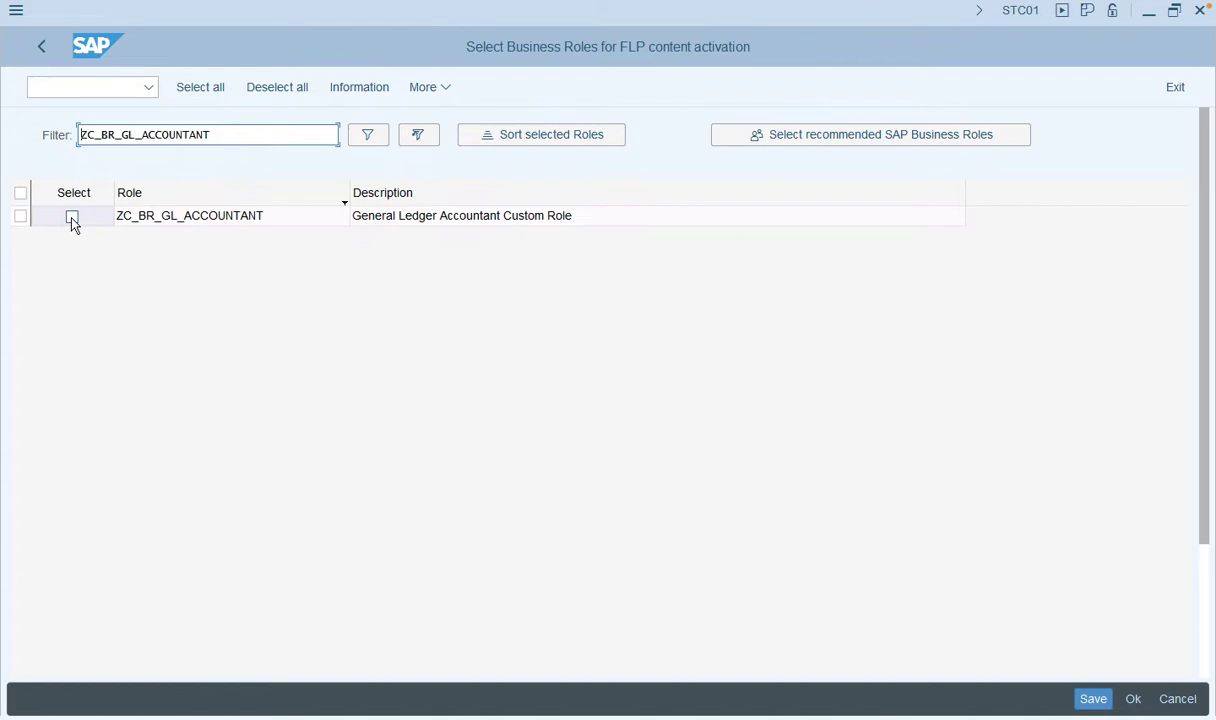
click(72, 217)
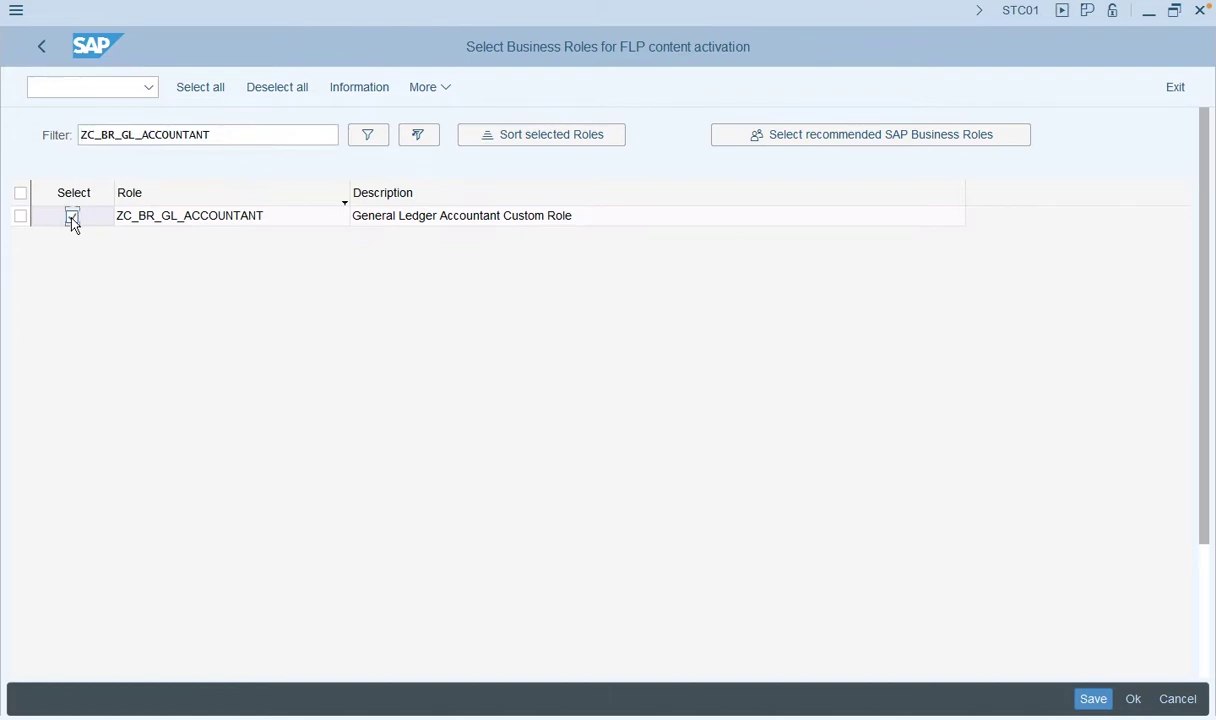
click(1092, 699)
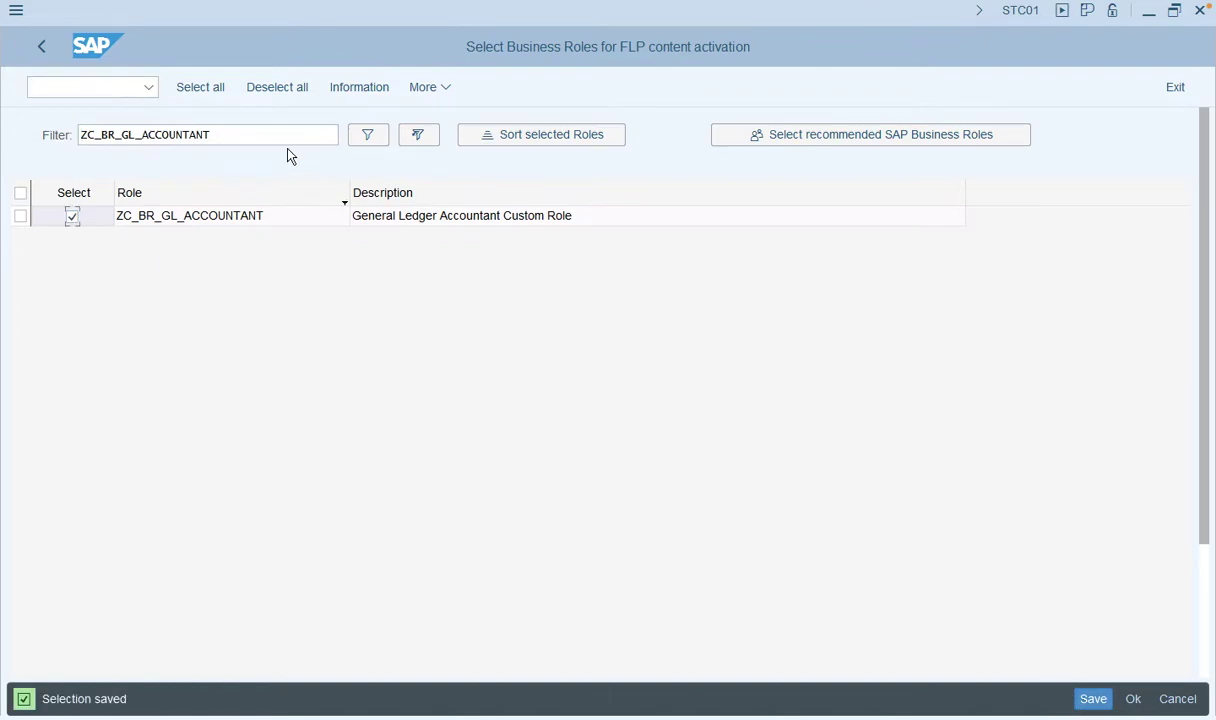
click(43, 50)
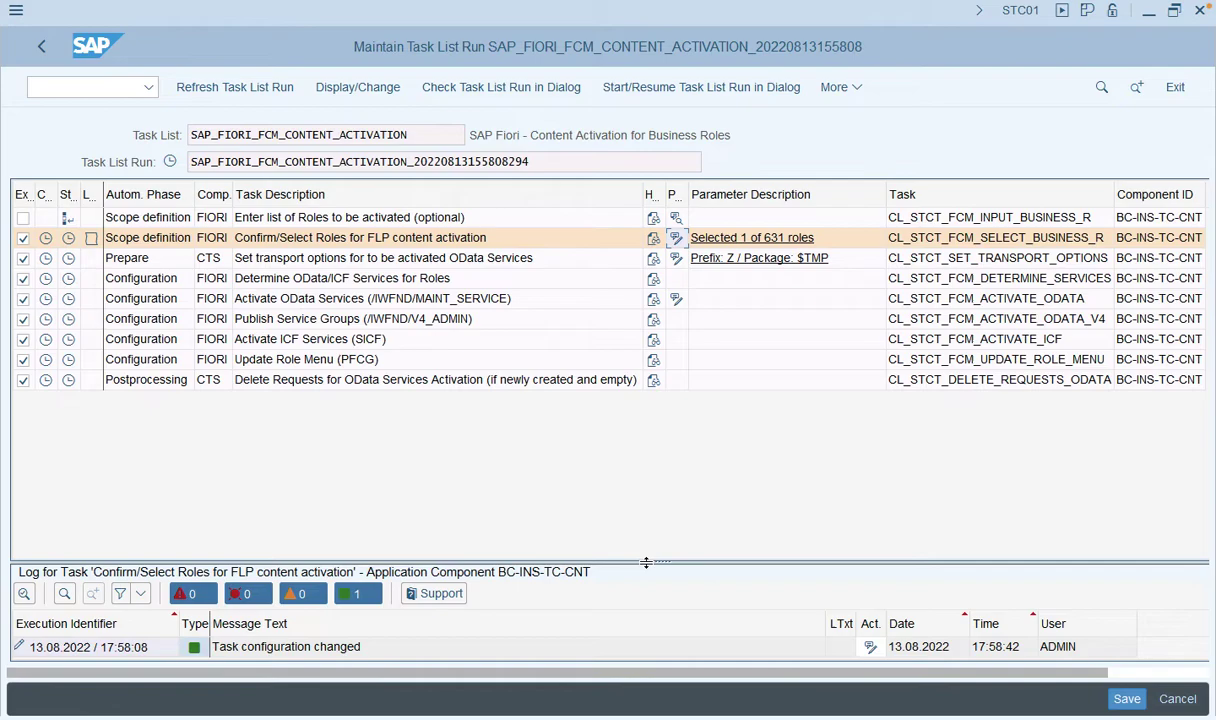
- Enlarge the task log panel and execute the content activation task list run
drag(646, 562, 664, 484)
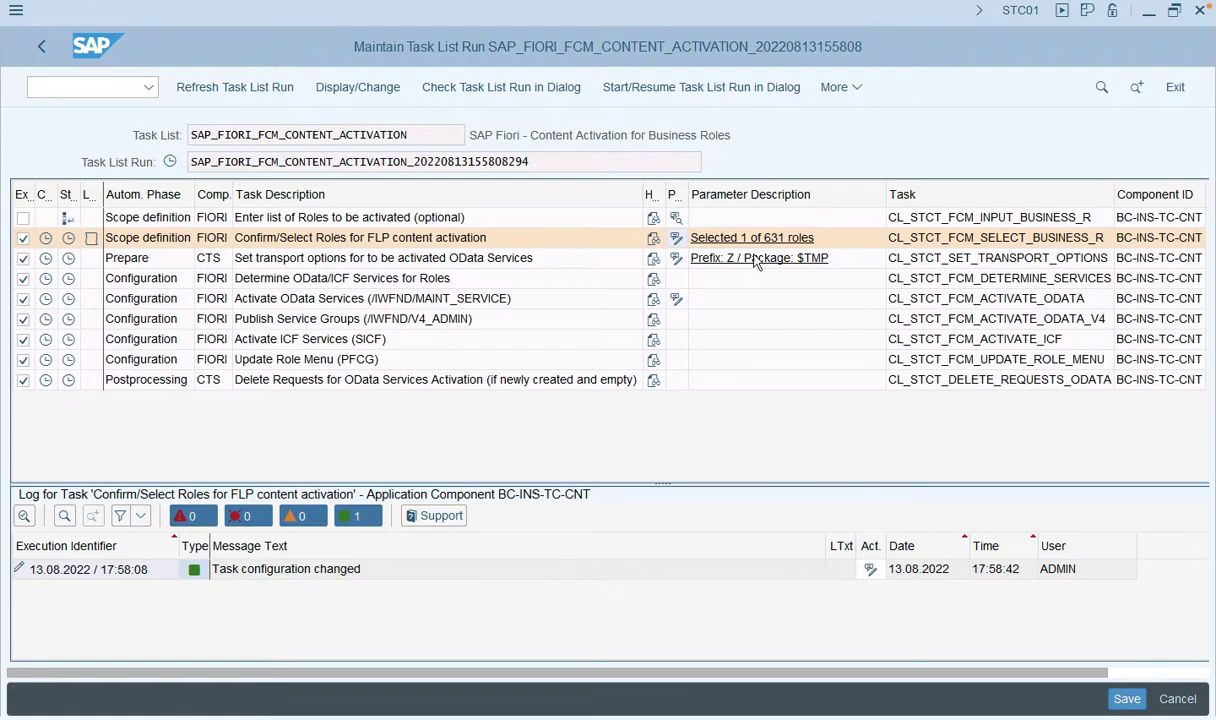
click(740, 97)
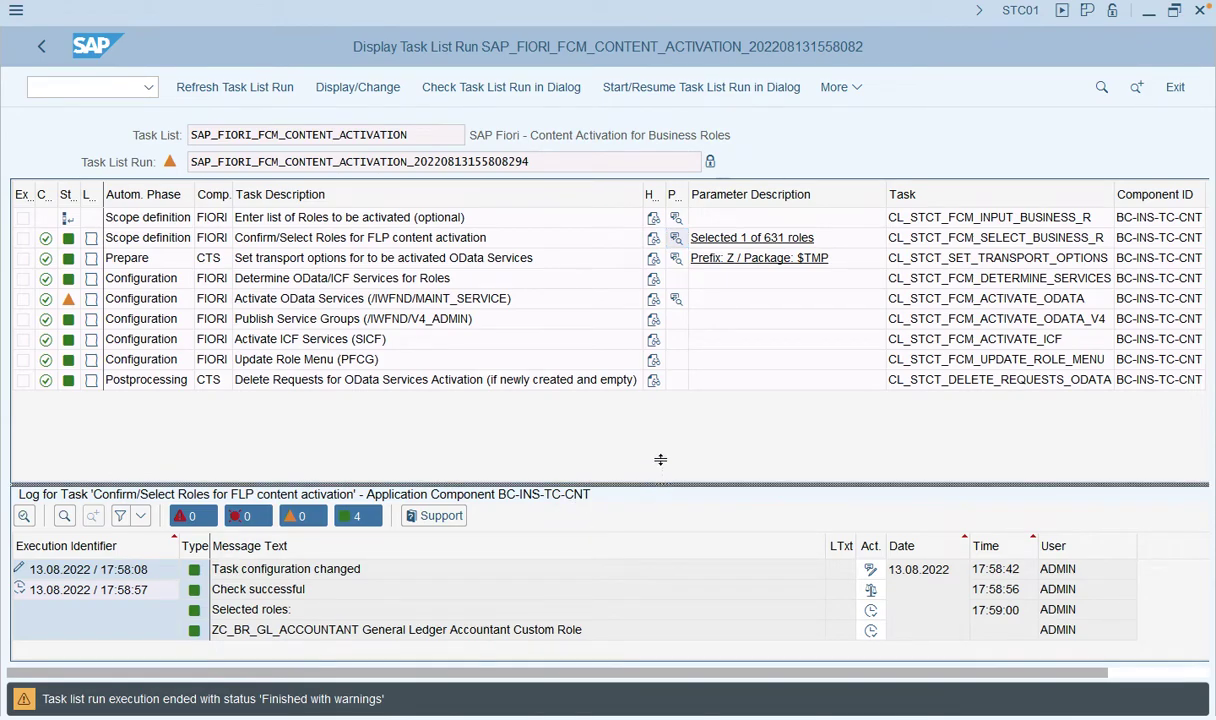
drag(661, 485, 661, 451)
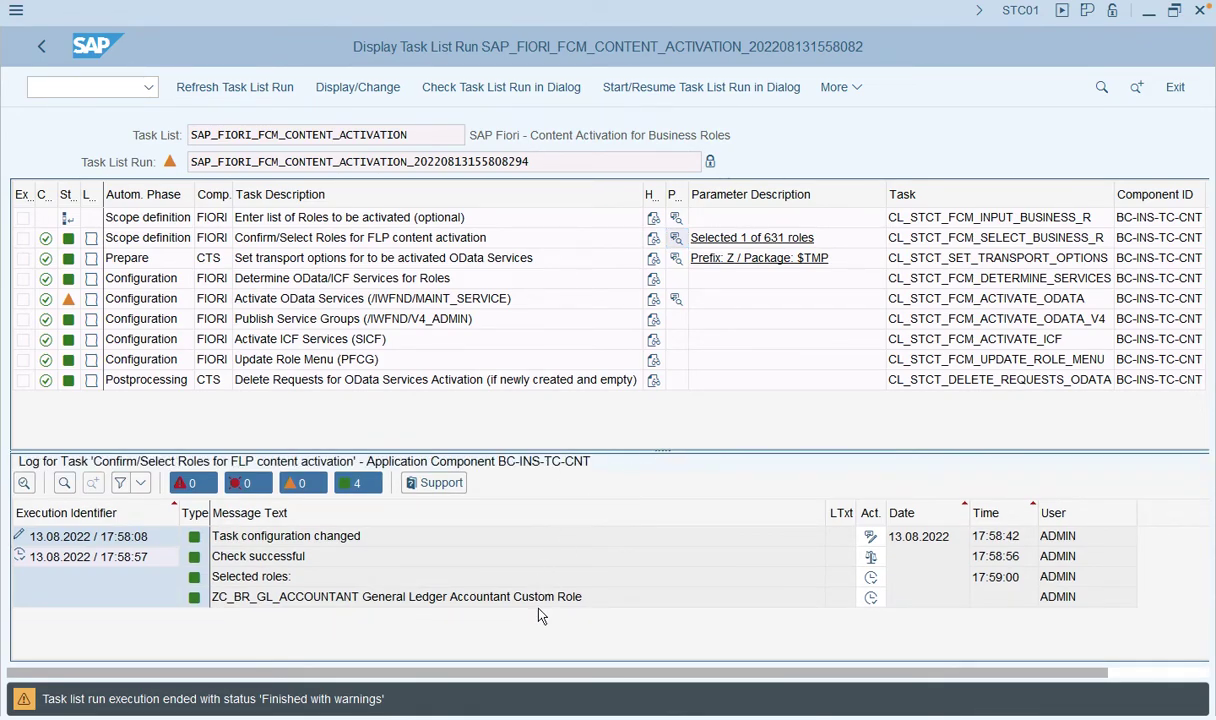
click(475, 599)
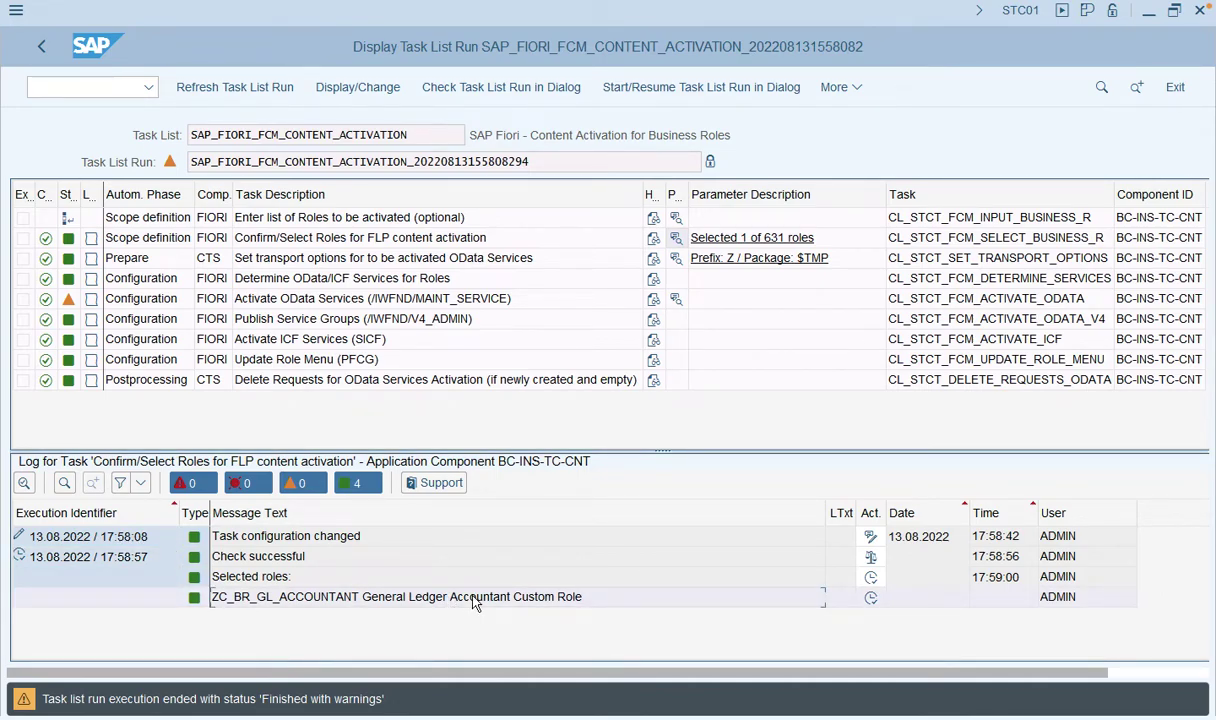
click(116, 87)
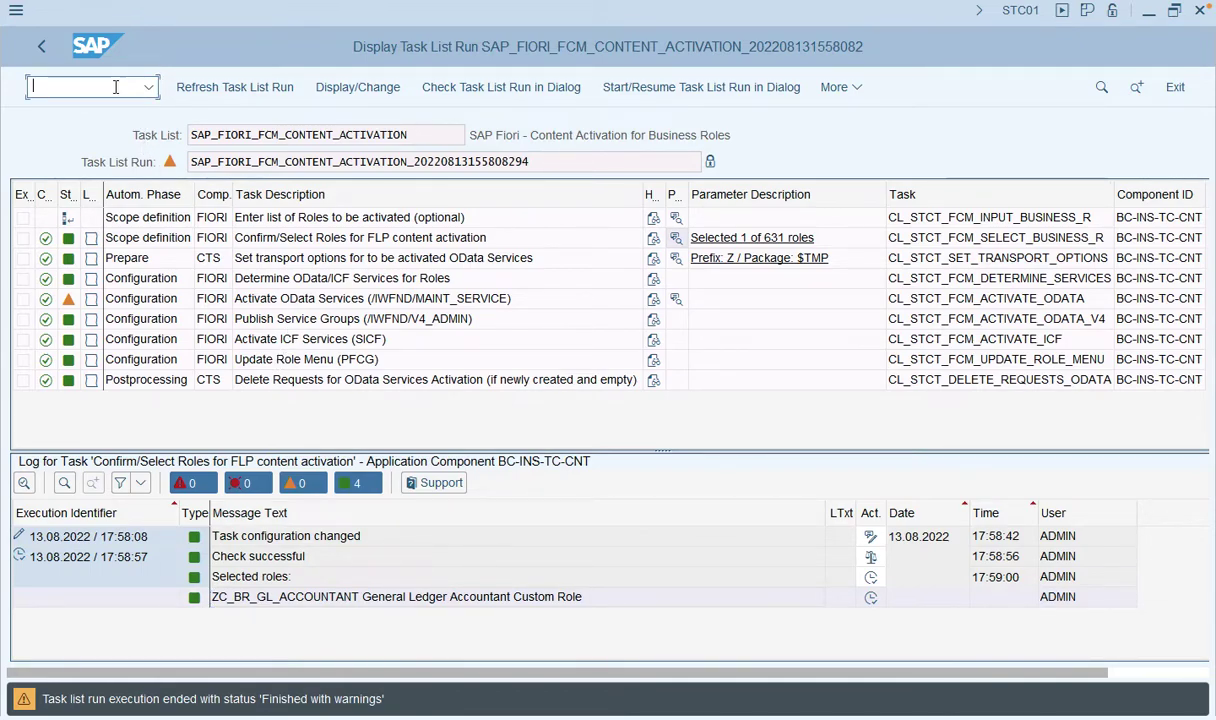
- Display TEST_GLACCT's roles ZC_BR_GL_ACCOUNTANT and Z_FLP_USER, and copy the user ID for Fiori logon
text(/nPFC)
text(G)
key(Return)
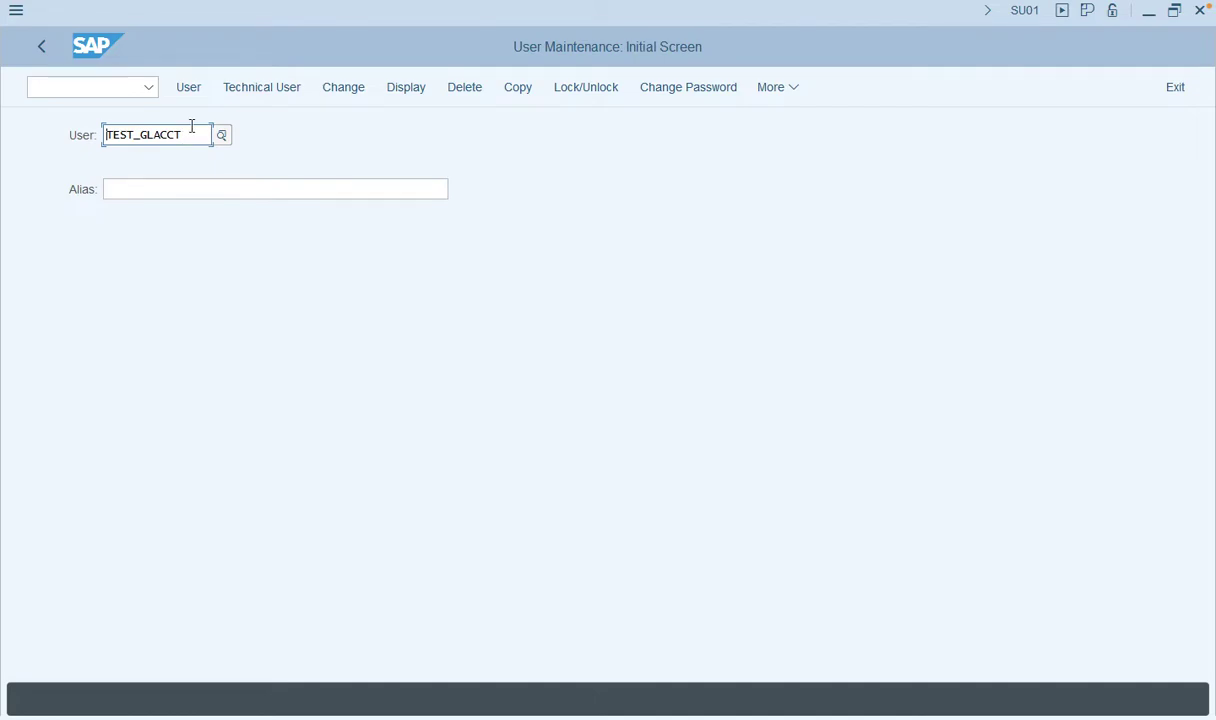
click(403, 94)
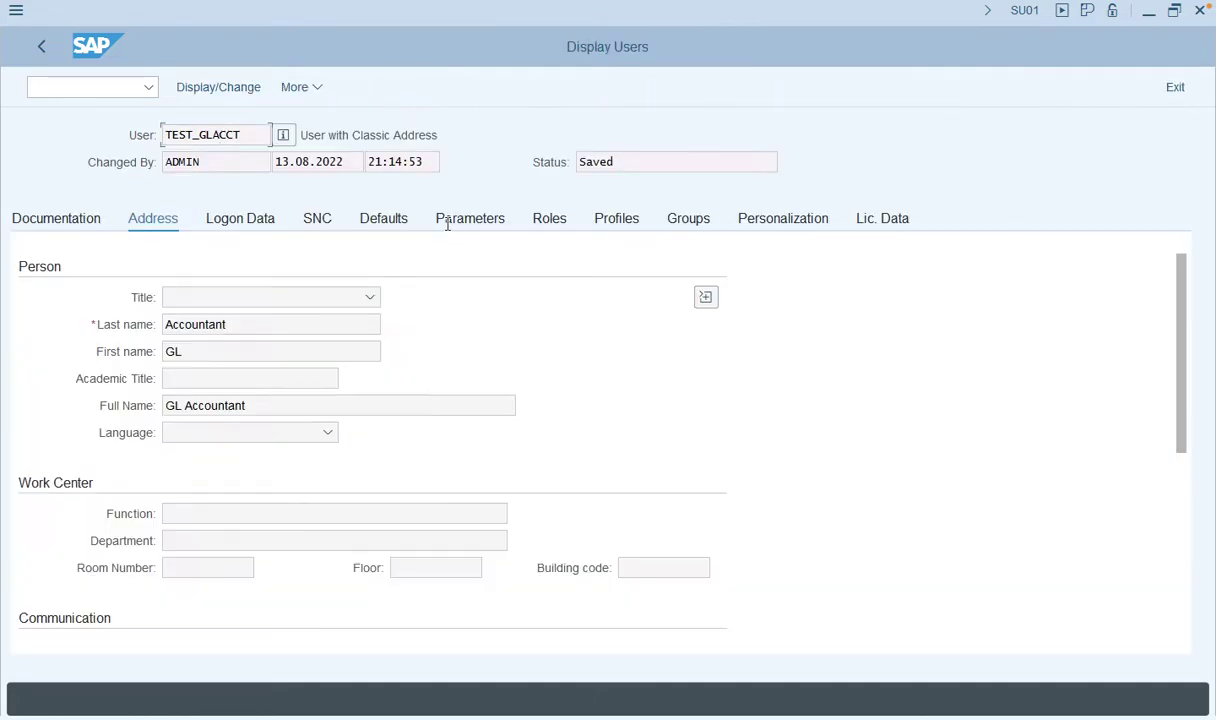
click(552, 220)
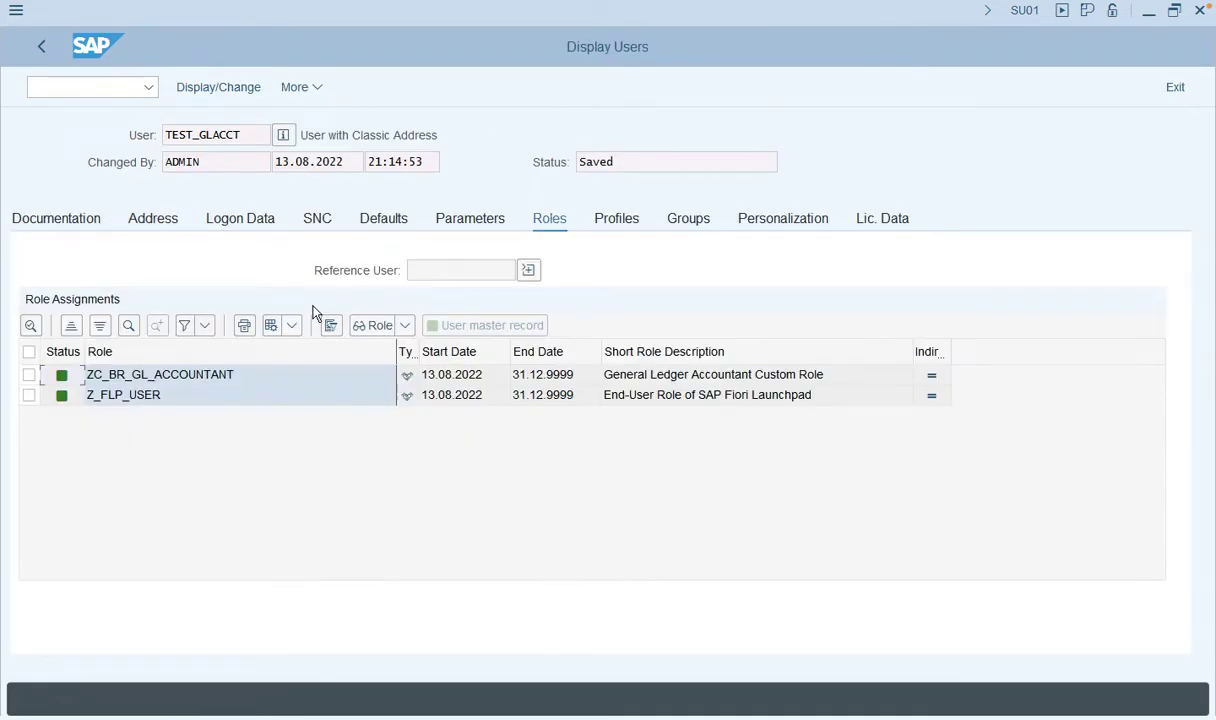
click(193, 398)
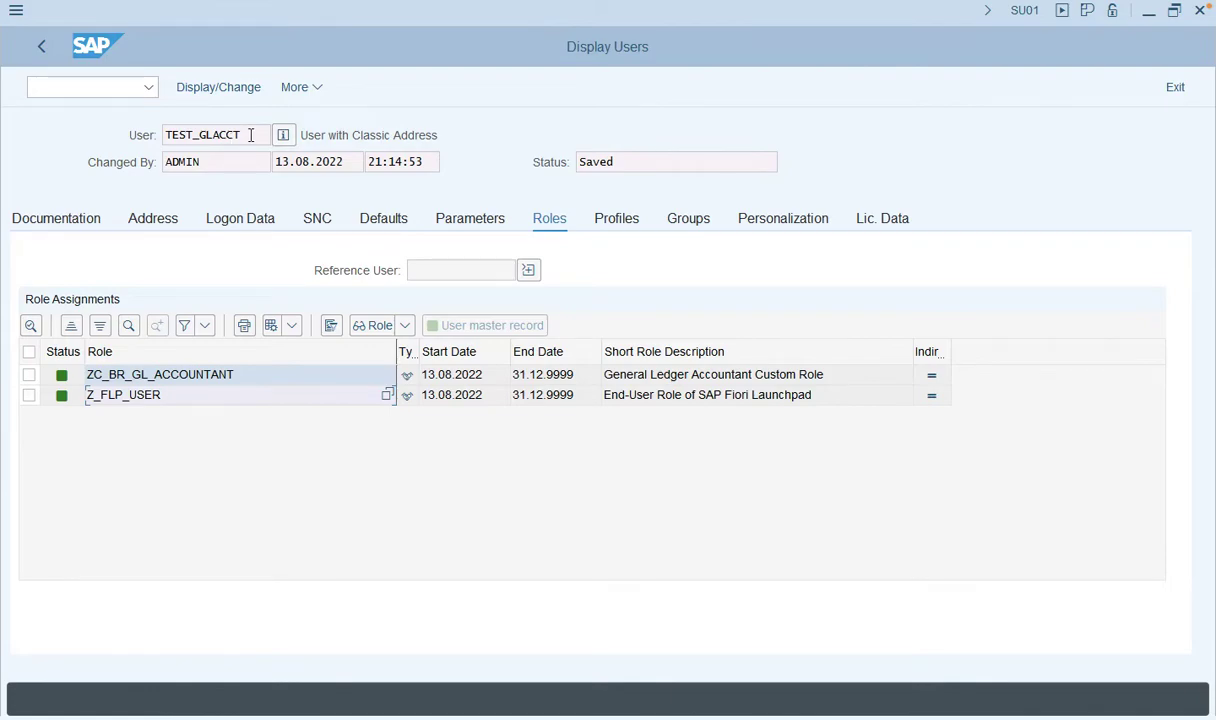
drag(250, 135, 155, 138)
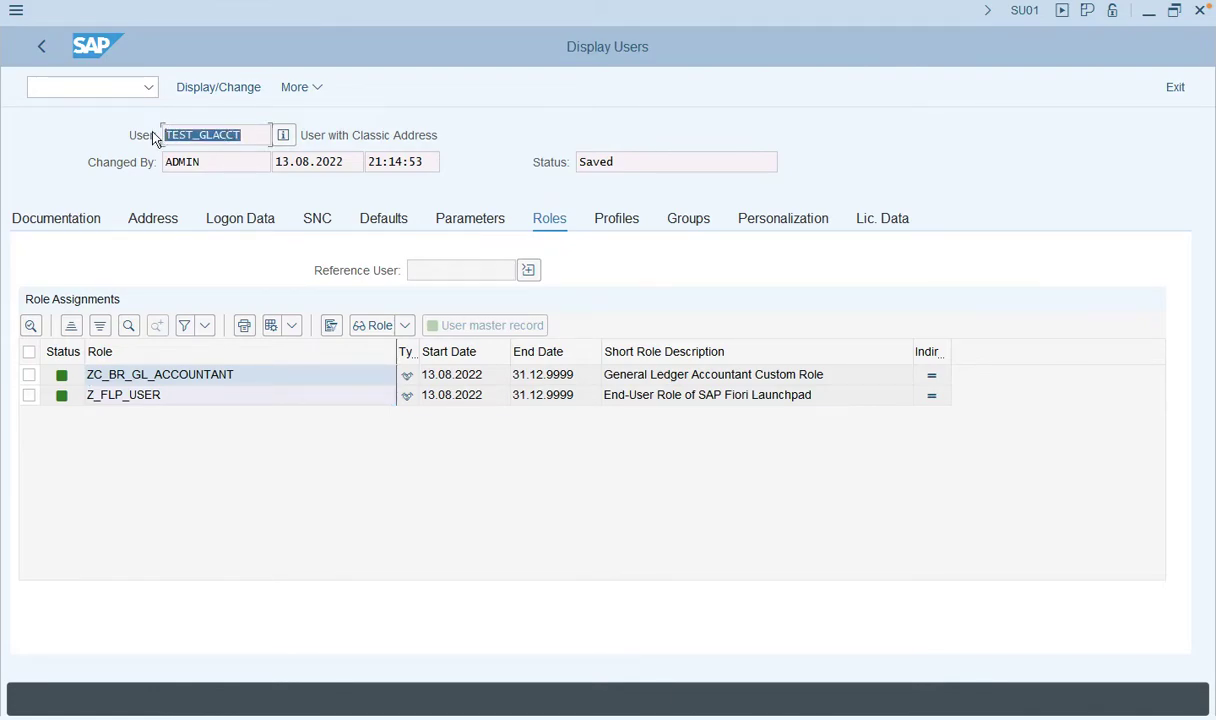
click(190, 702)
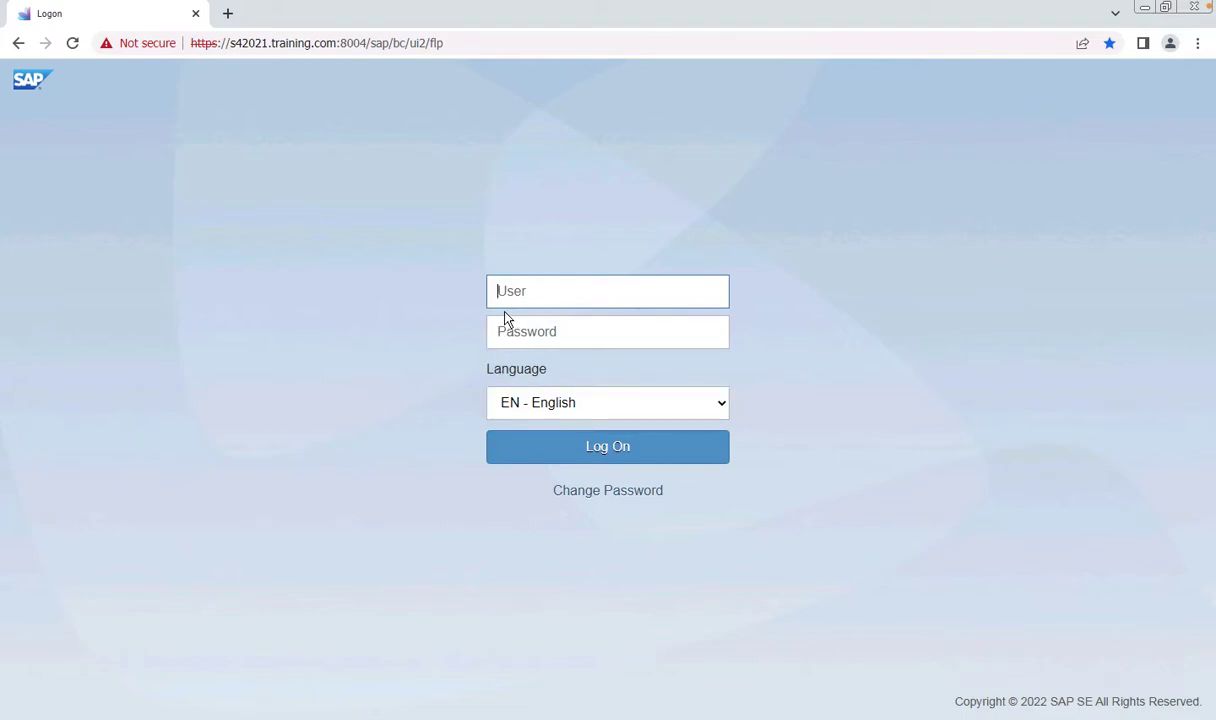
key(ctrl+v)
key(Tab)
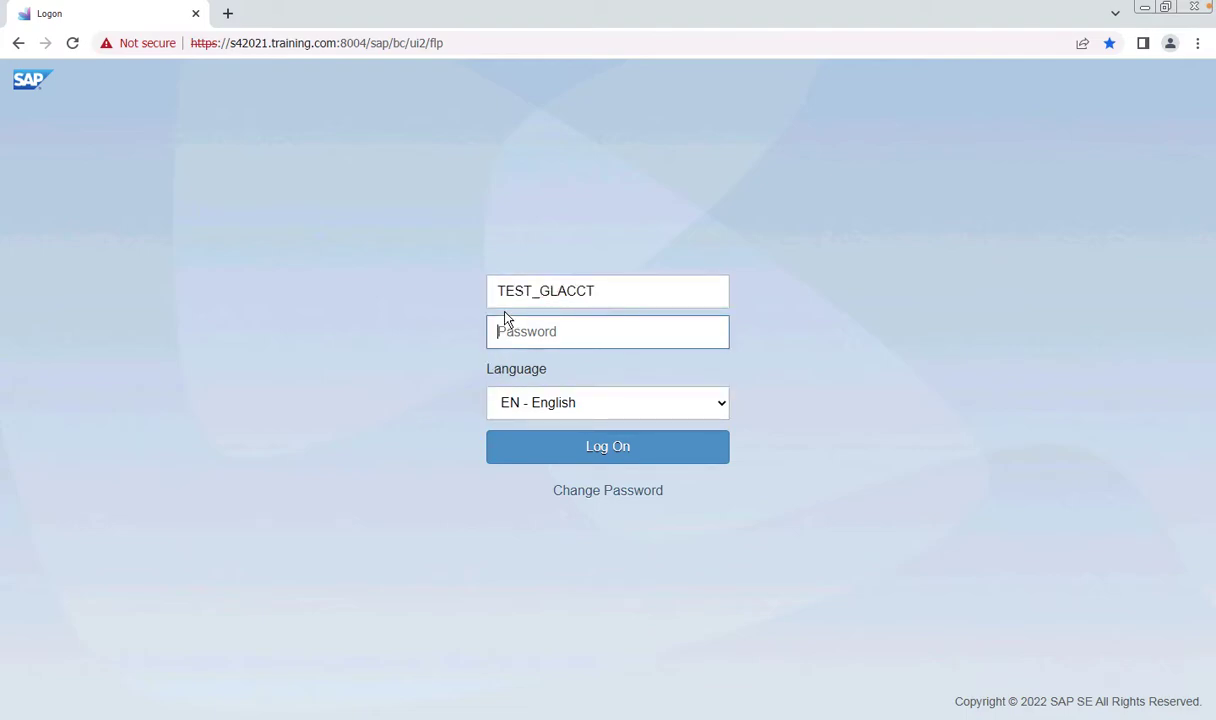
click(627, 451)
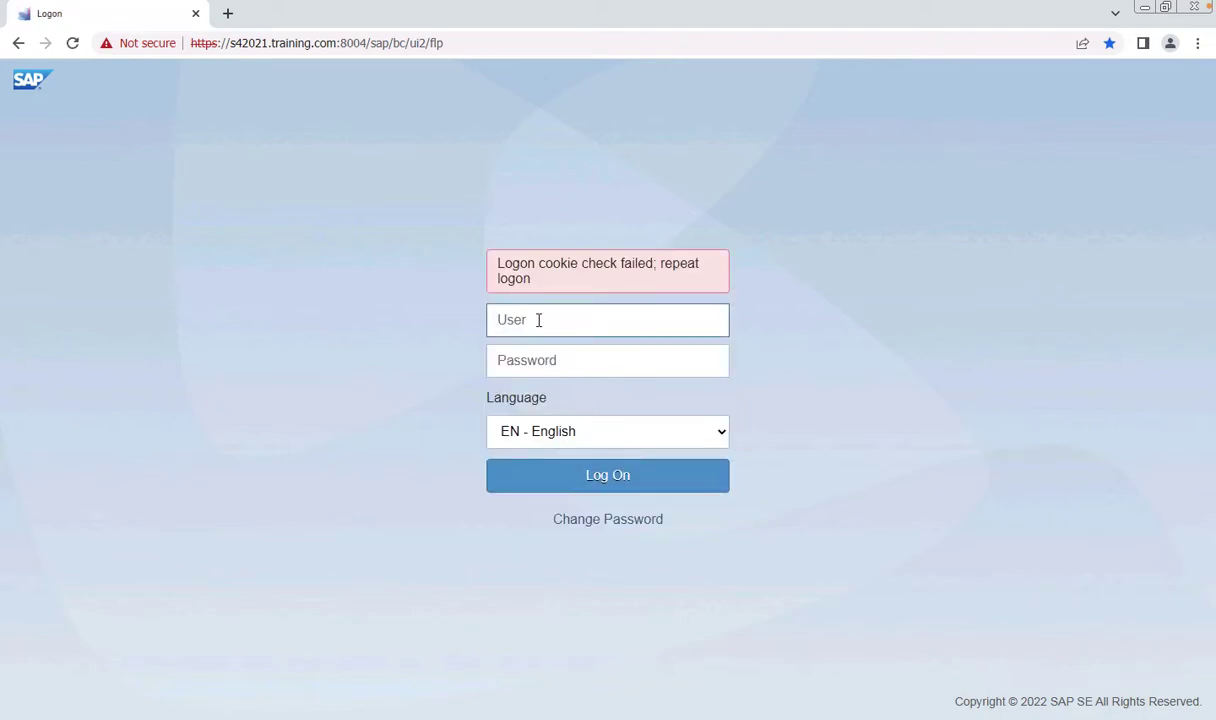
text(TEST_GLACCT)
key(Tab)
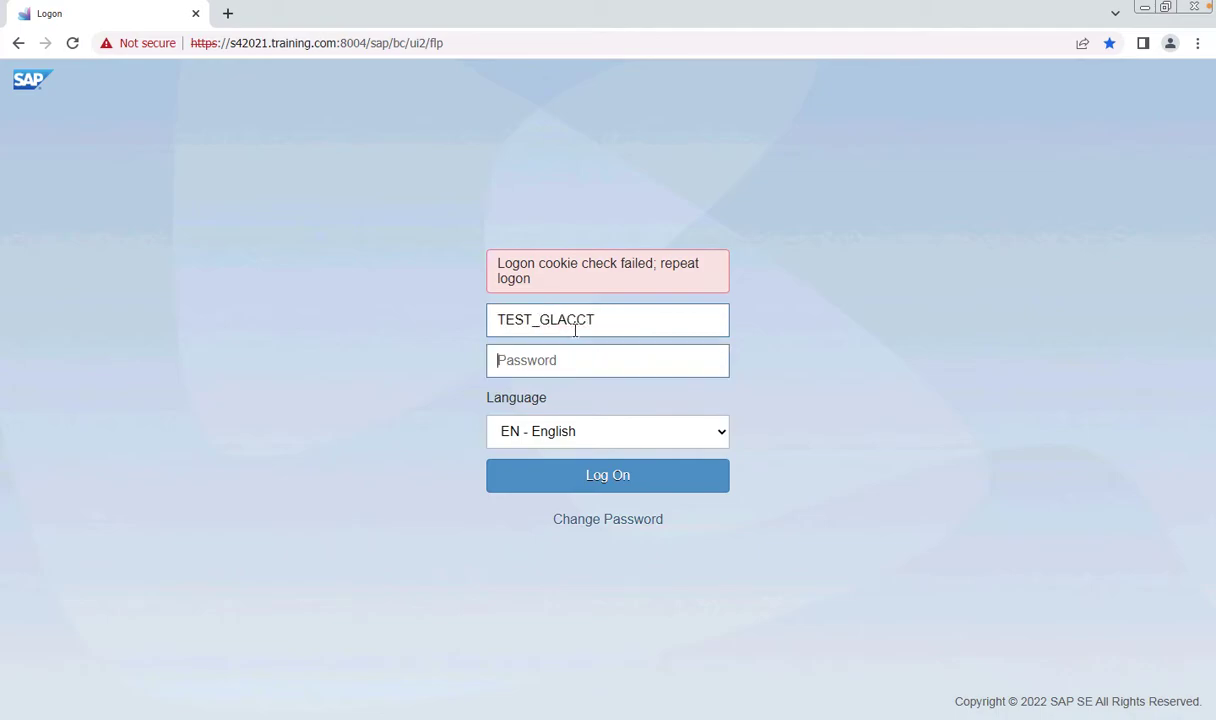
click(592, 479)
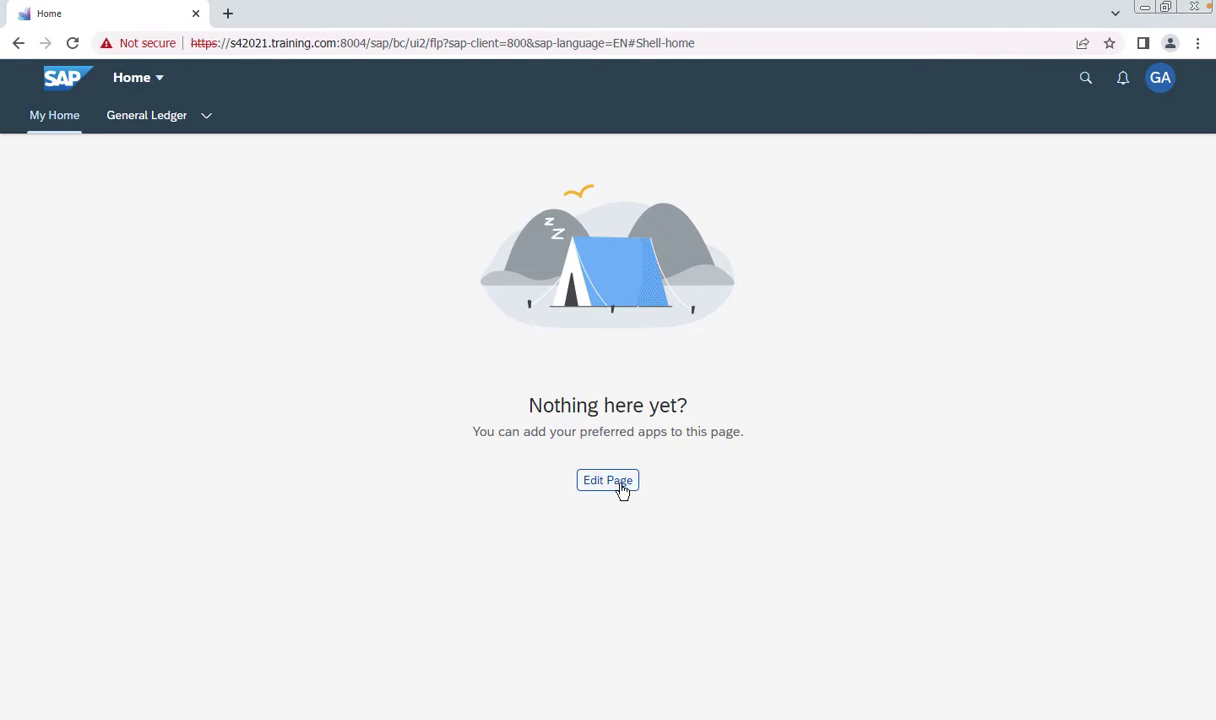
- Open the Journal Entries page of the General Ledger space to view its journal entry apps
click(136, 120)
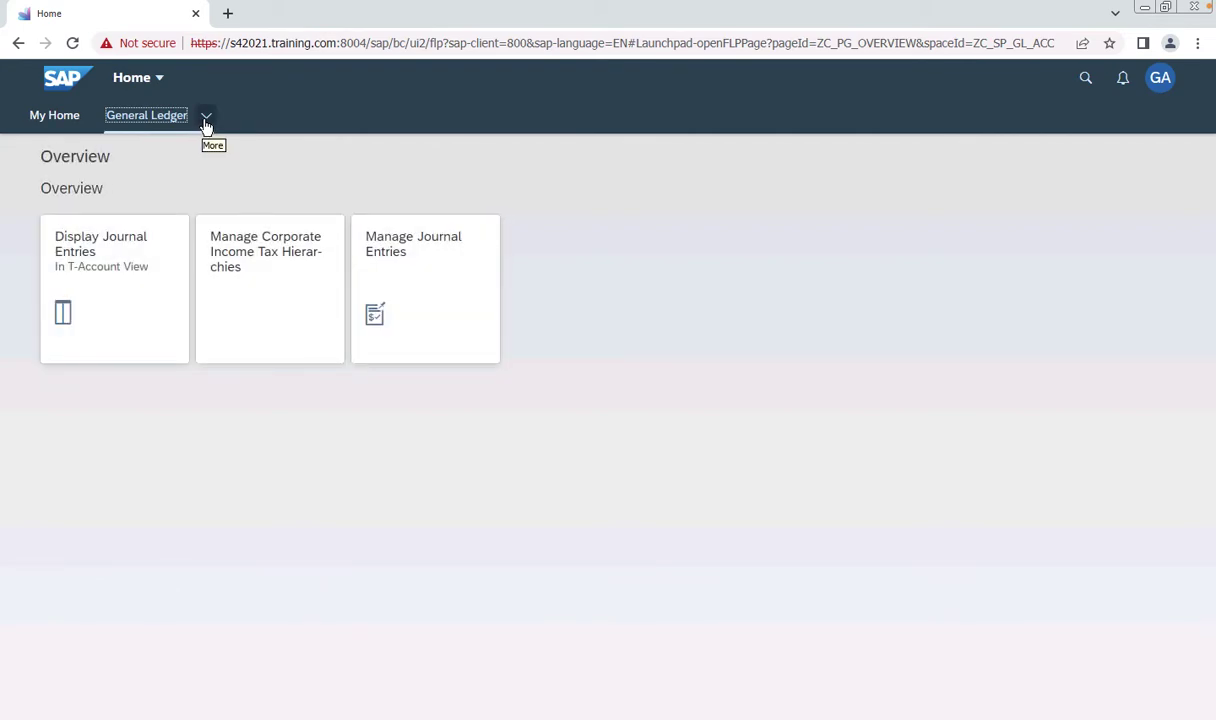
click(206, 118)
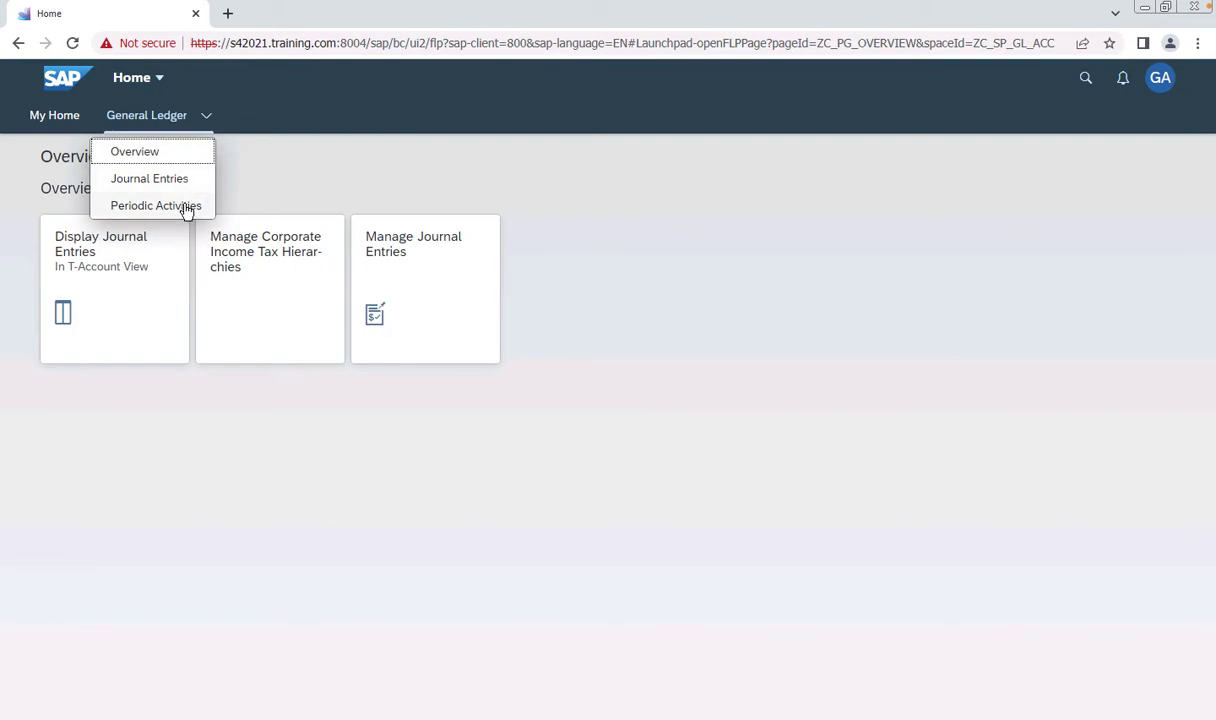
click(177, 184)
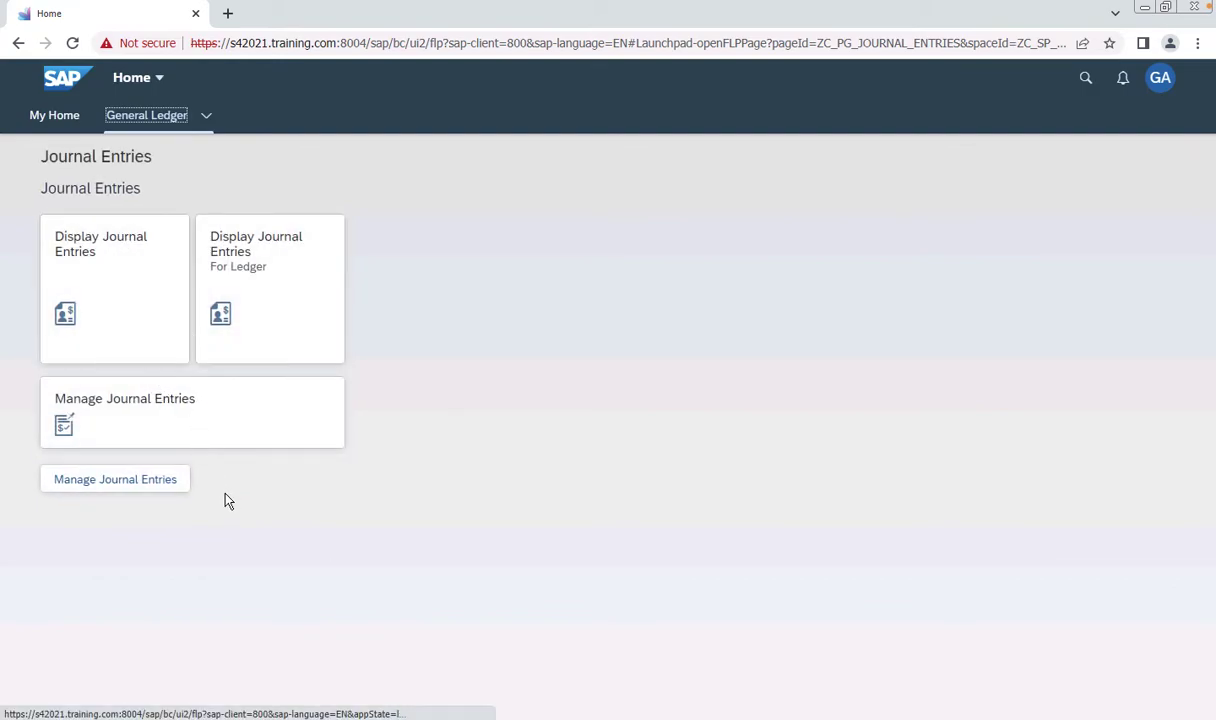
click(245, 715)
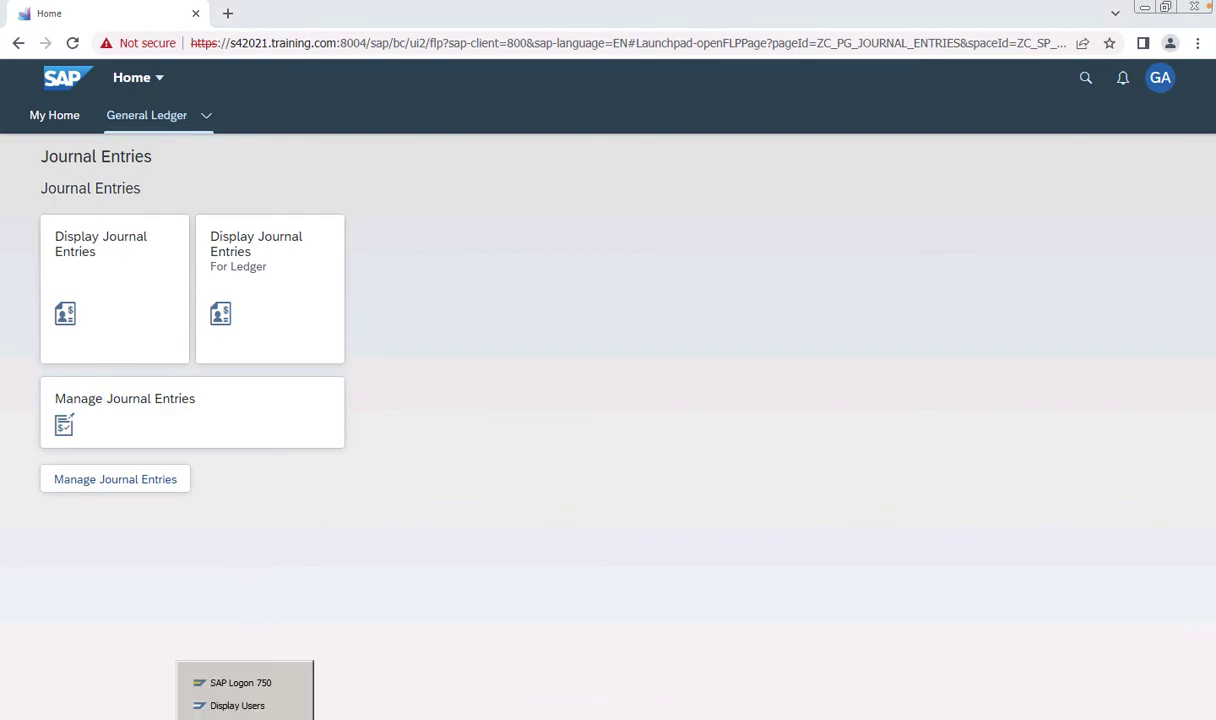